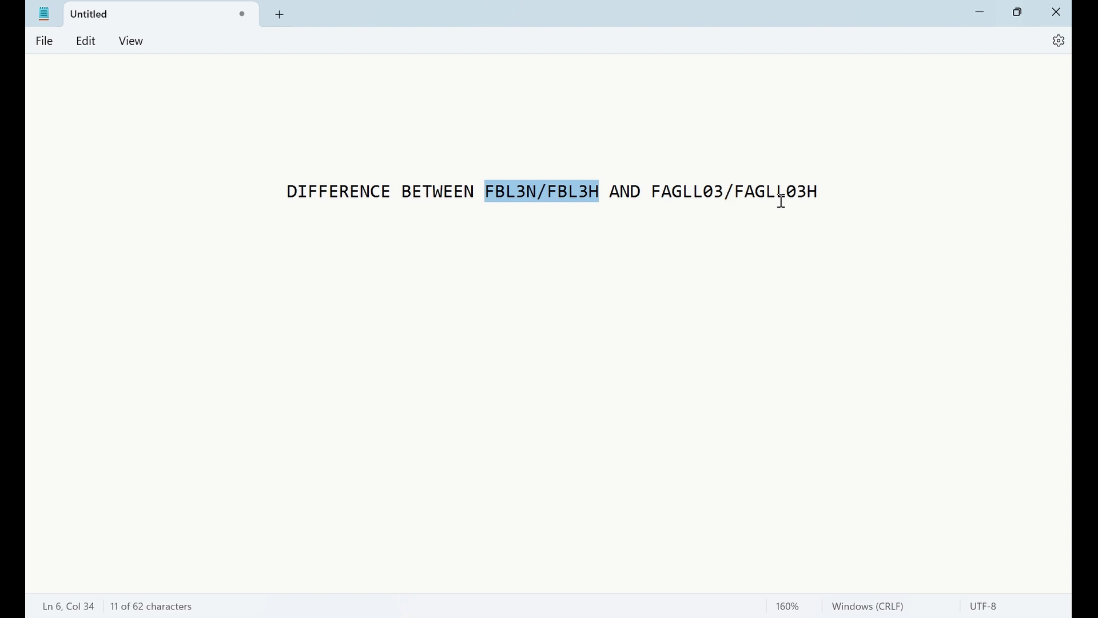
Step: Add two blank lines below the FBL3N/FBL3H vs FAGLL03/FAGLL03H heading and minimize Notepad
left_click(832, 198)
key("Return")
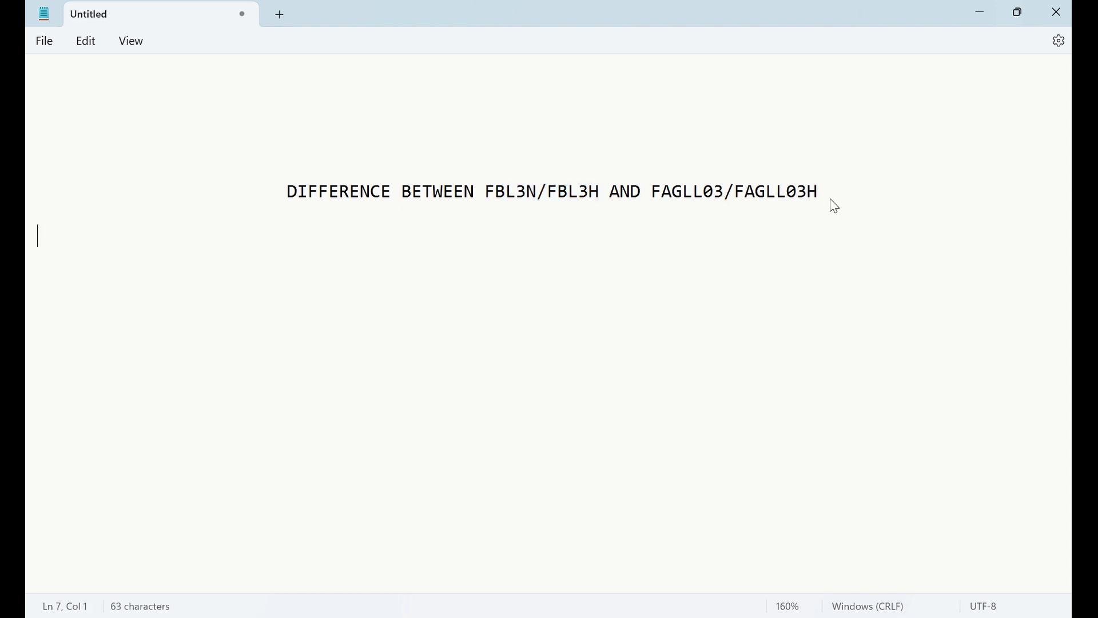
key("Return")
type("g")
key("BackSpace")
key("BackSpace")
left_click(984, 22)
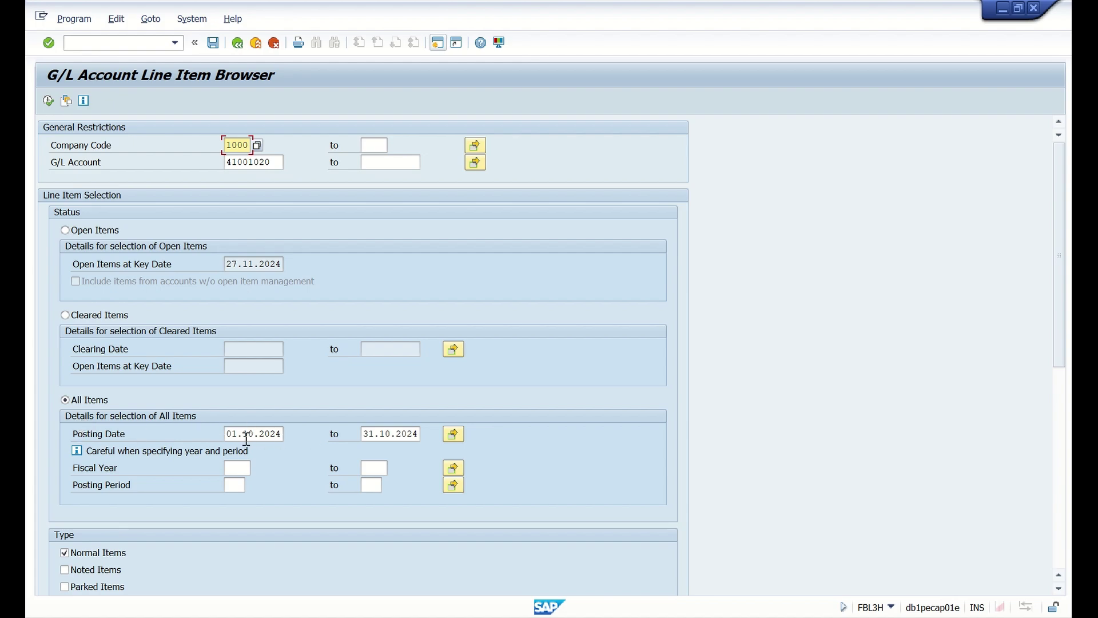
Step: Execute FBL3H for company code 1000, account 41001020, all items, posted 01.10.2024–31.10.2024
left_click(49, 100)
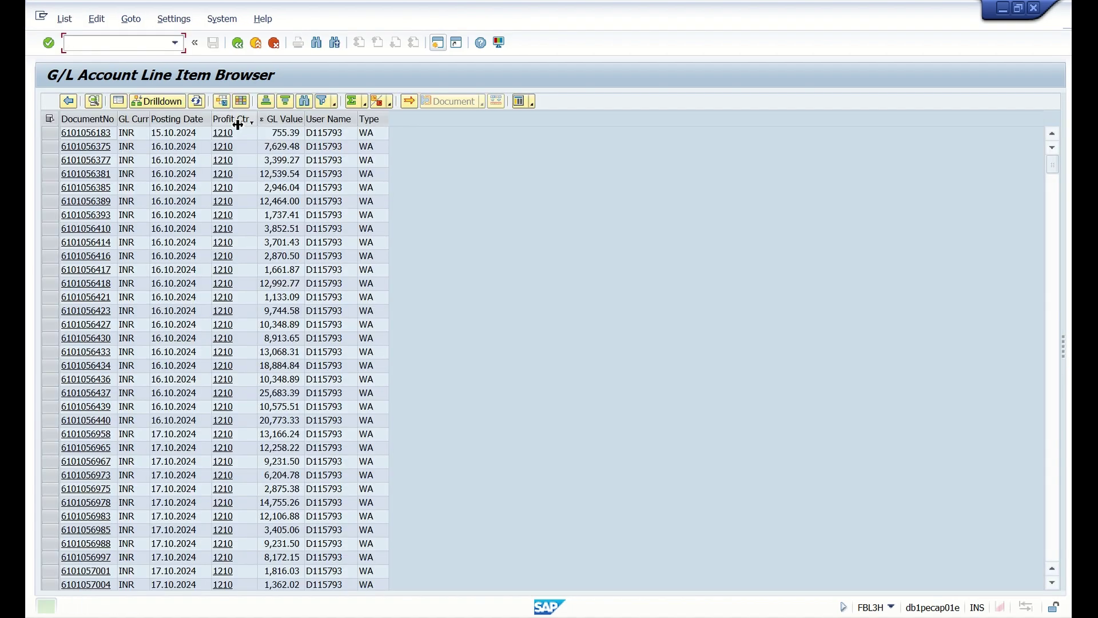
Step: Filter the line item list on the Profit Ctr. column to profit centre 1210
left_click(232, 120)
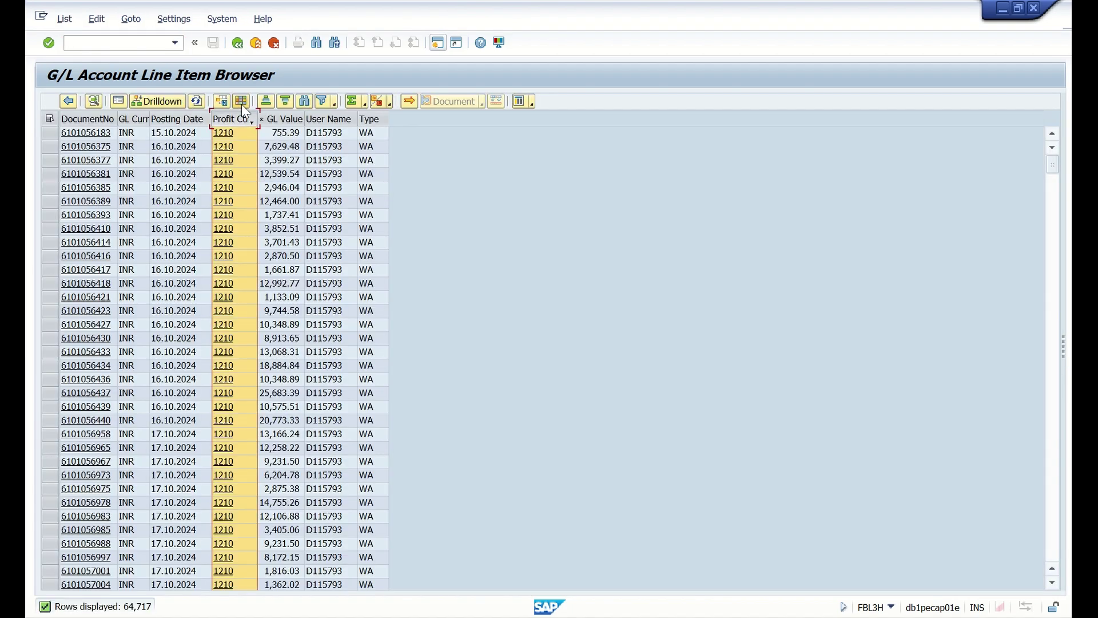
left_click(327, 103)
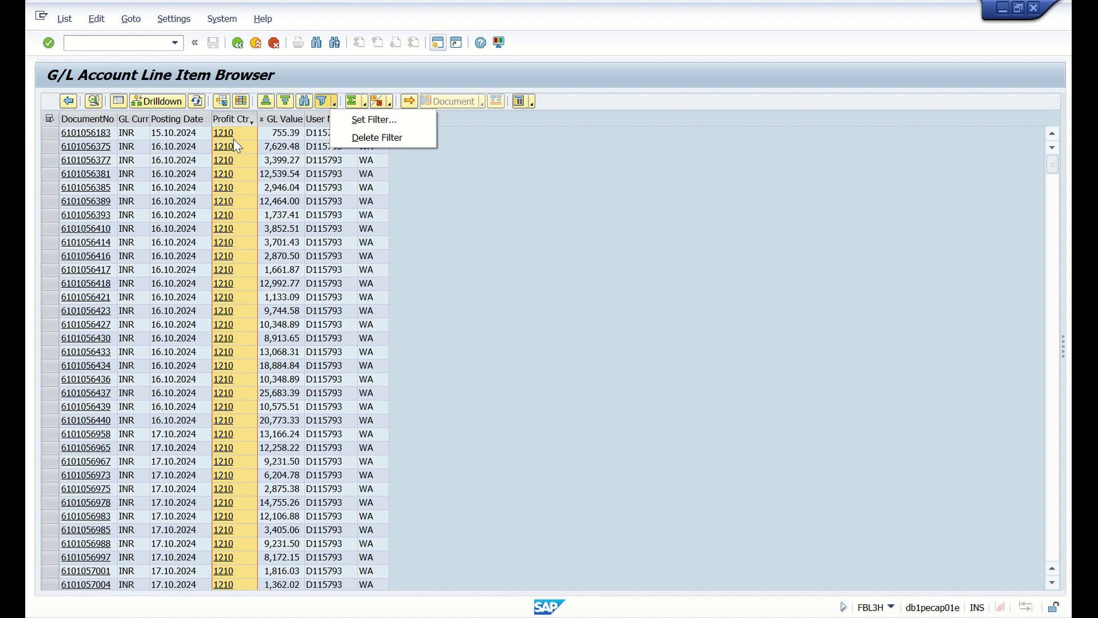
left_click(373, 121)
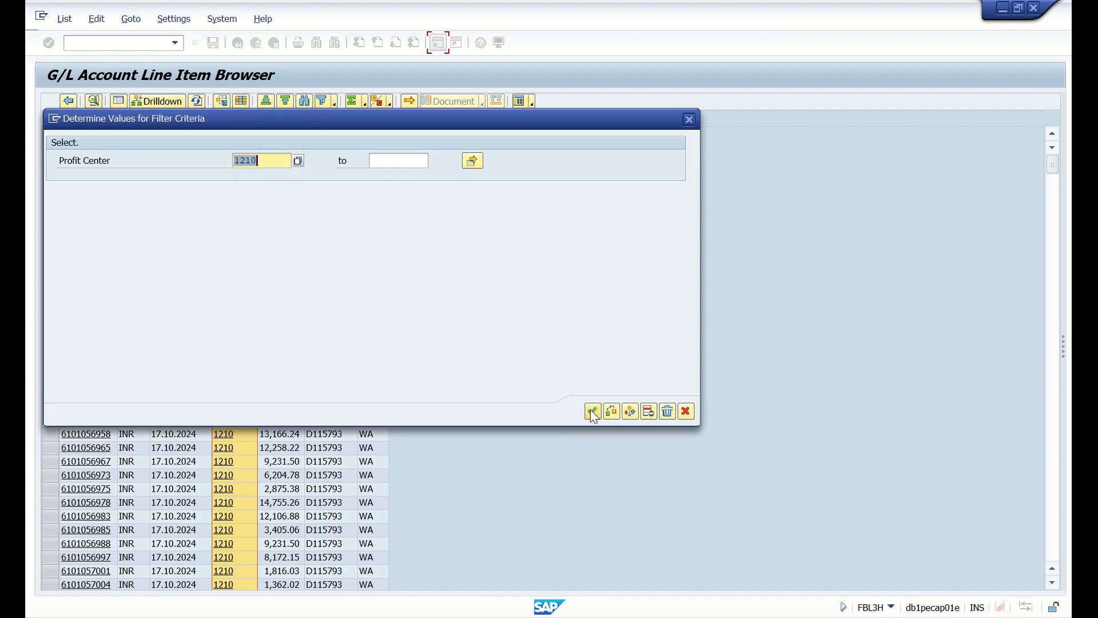
left_click(593, 411)
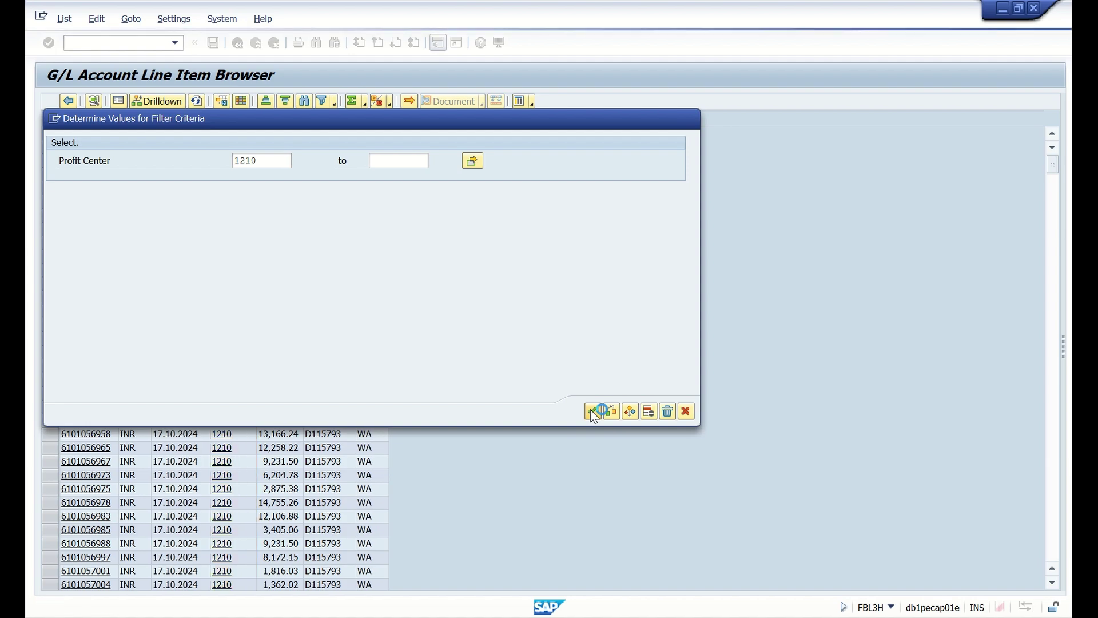
Step: Check the 28,028,390.22 INR grand total, then return to the FAGLL03 G/L View selection
left_click(375, 445)
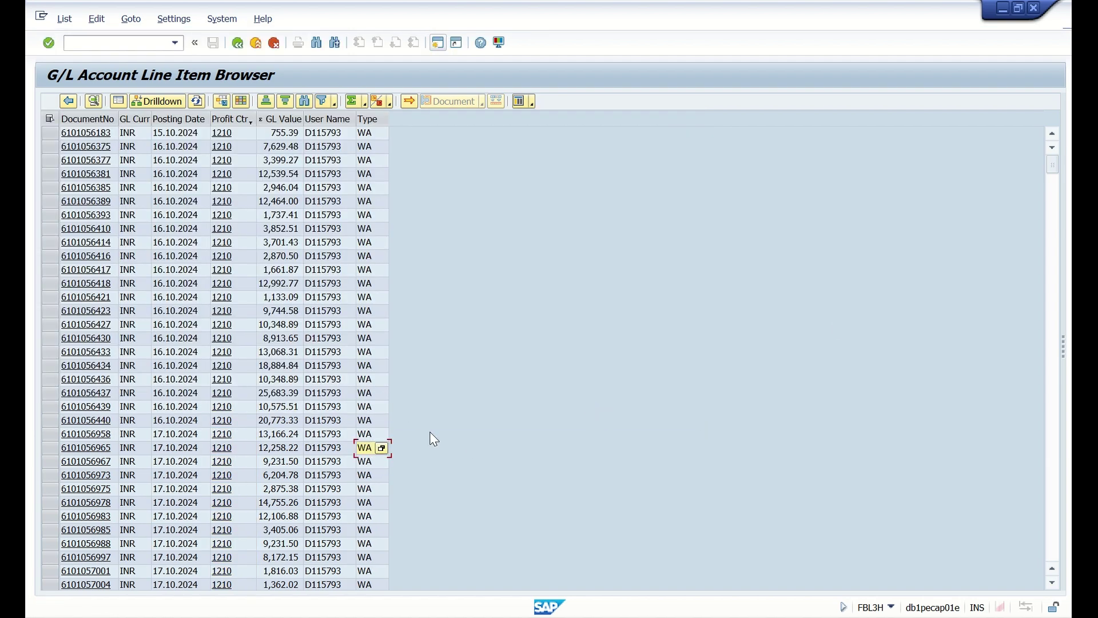
left_click_drag(1052, 166, 1048, 560)
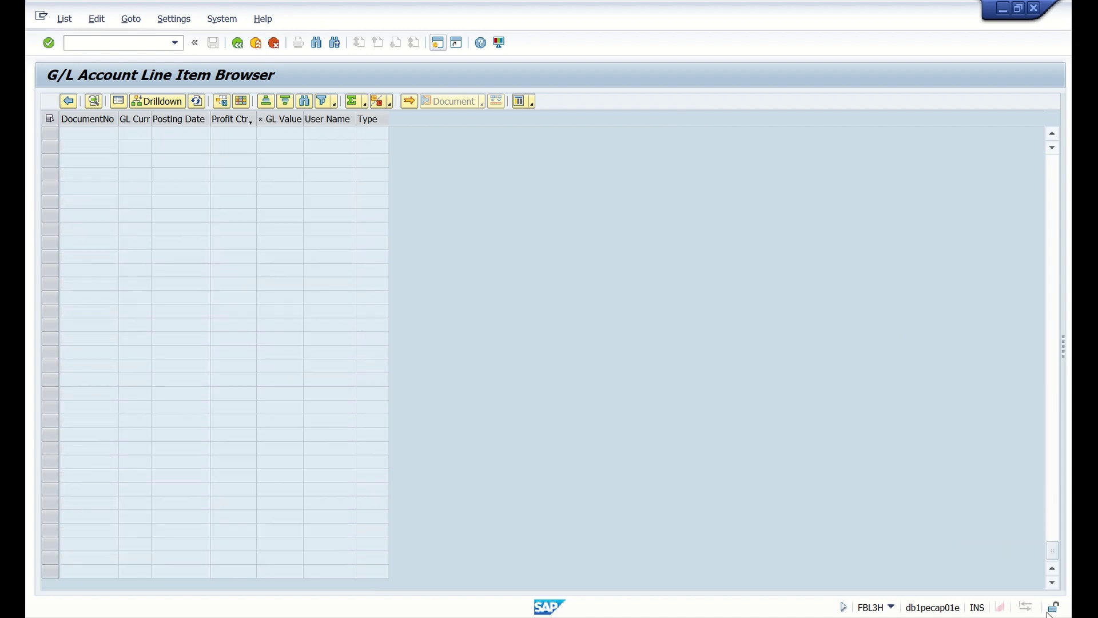
left_click(289, 577)
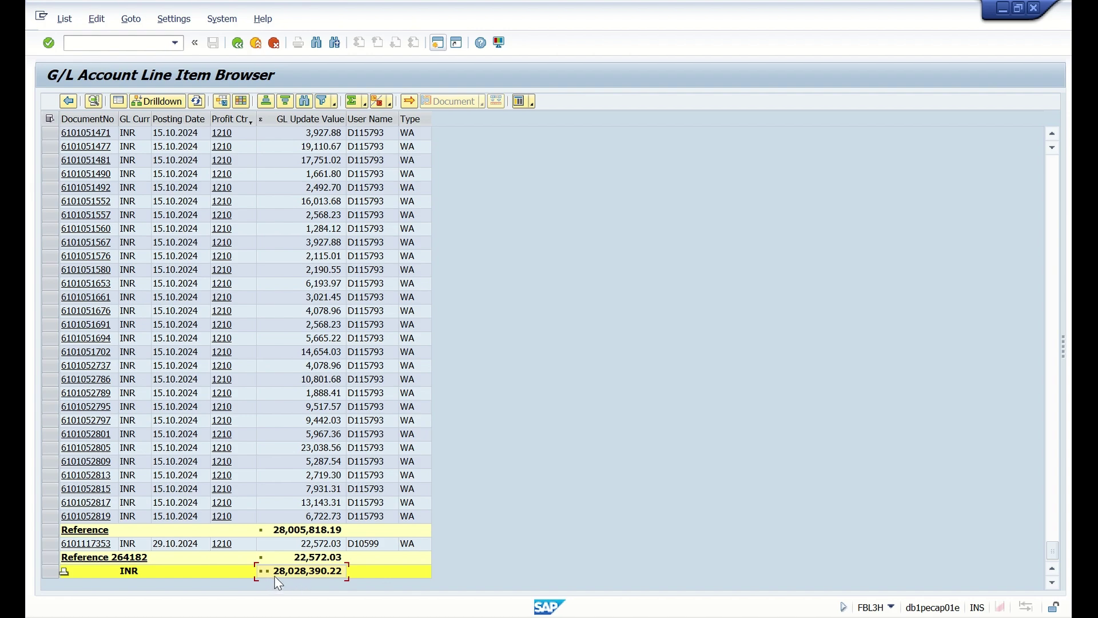
key("F3")
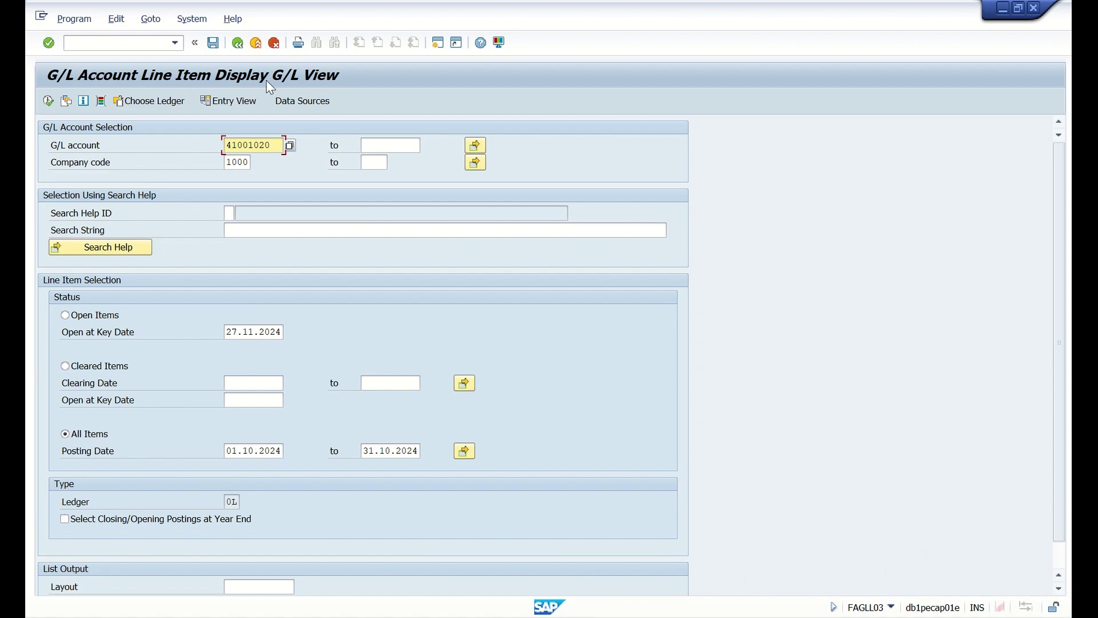
Step: Run FAGLL03 for account 41001020 and scroll down to its 604,151,517.33 INR total
scroll(221, 399, "down", 1)
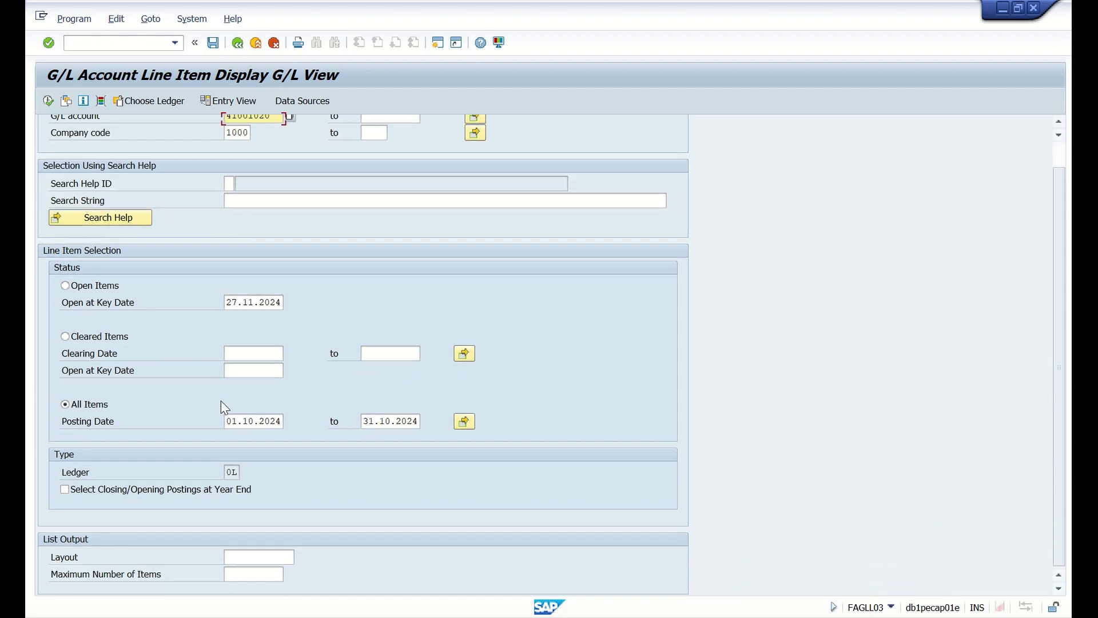
scroll(222, 404, "up", 1)
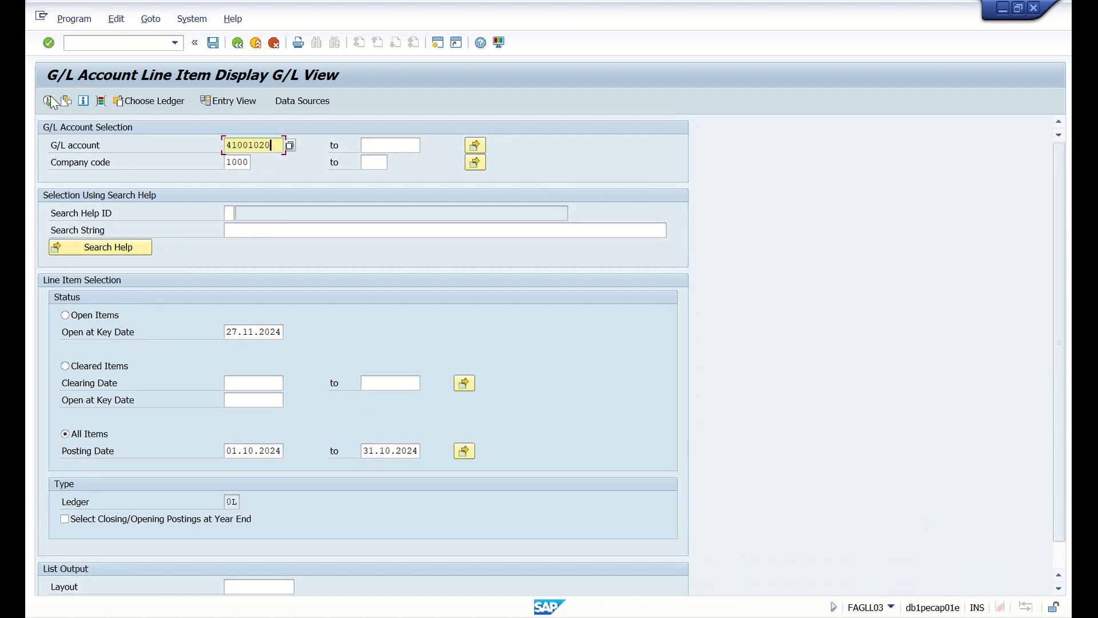
left_click(48, 101)
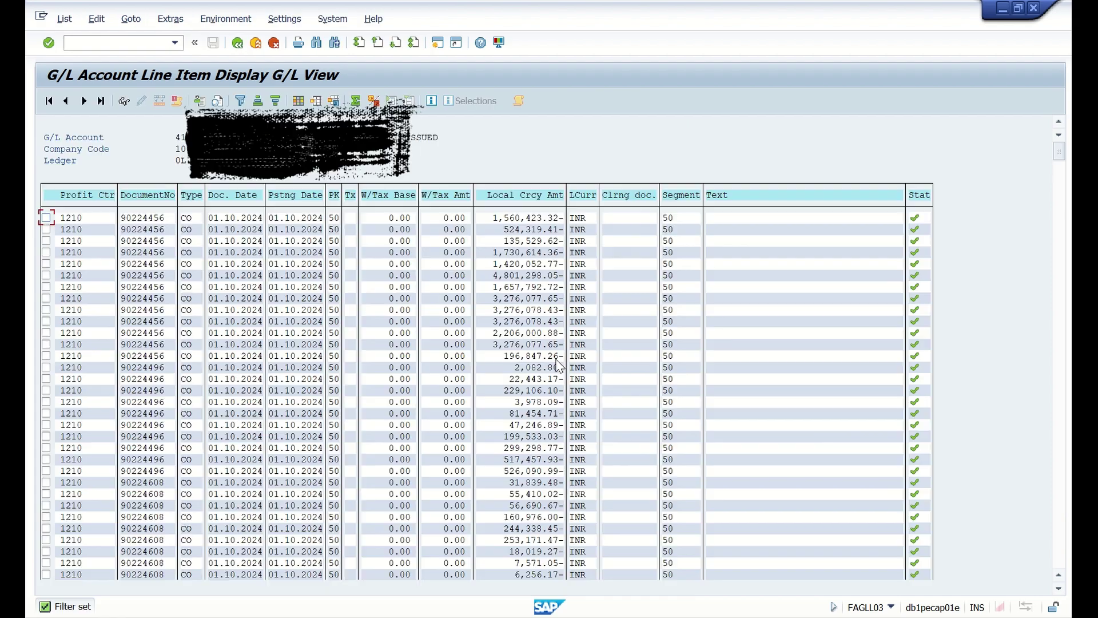
left_click(540, 357)
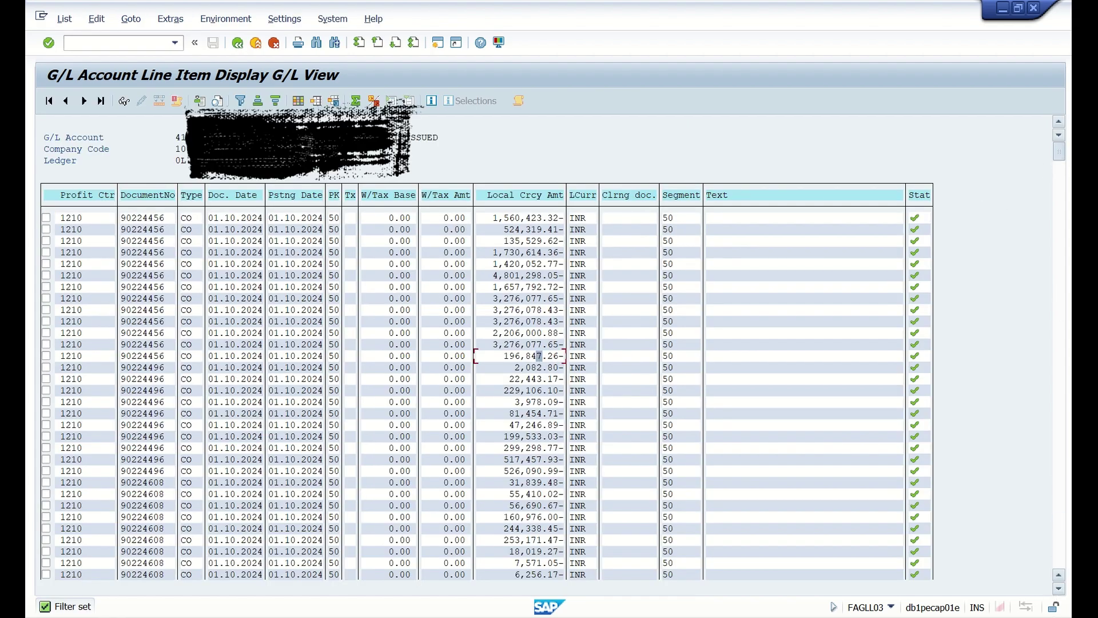
left_click_drag(1059, 151, 1059, 558)
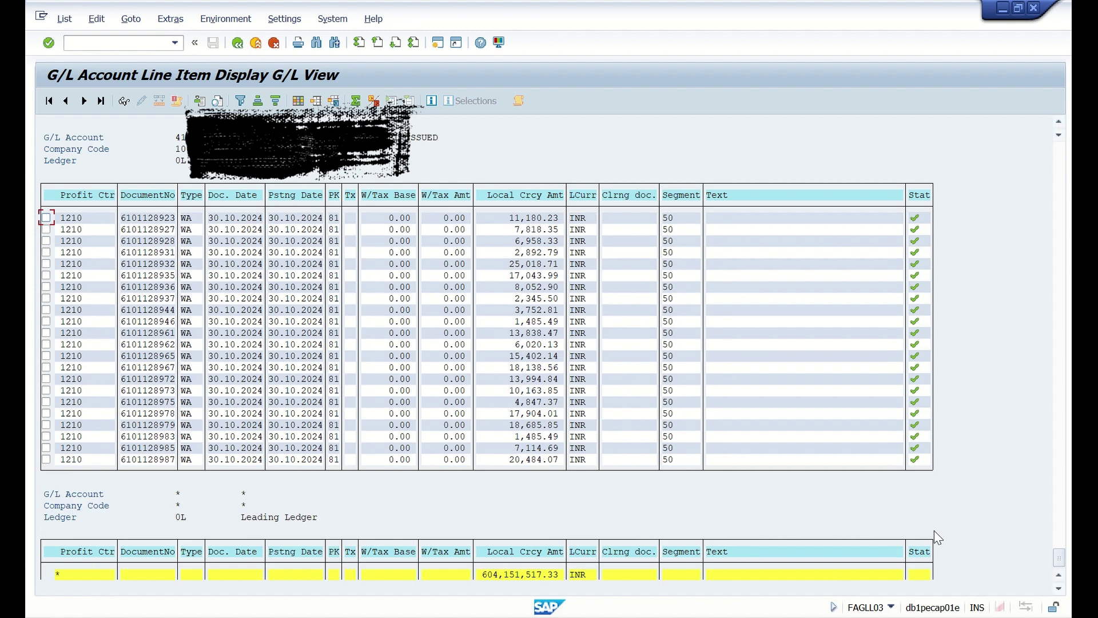
scroll(1062, 561, "down", 1)
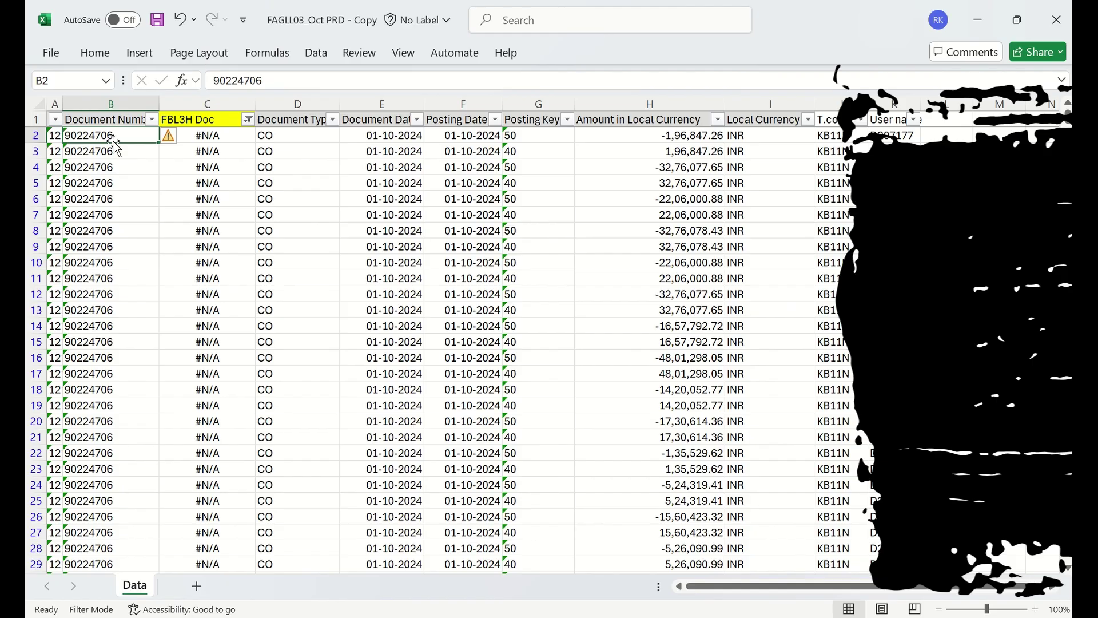
Step: Copy CO document 90224706 from Excel into FB03's Document Number field
key("ctrl+c")
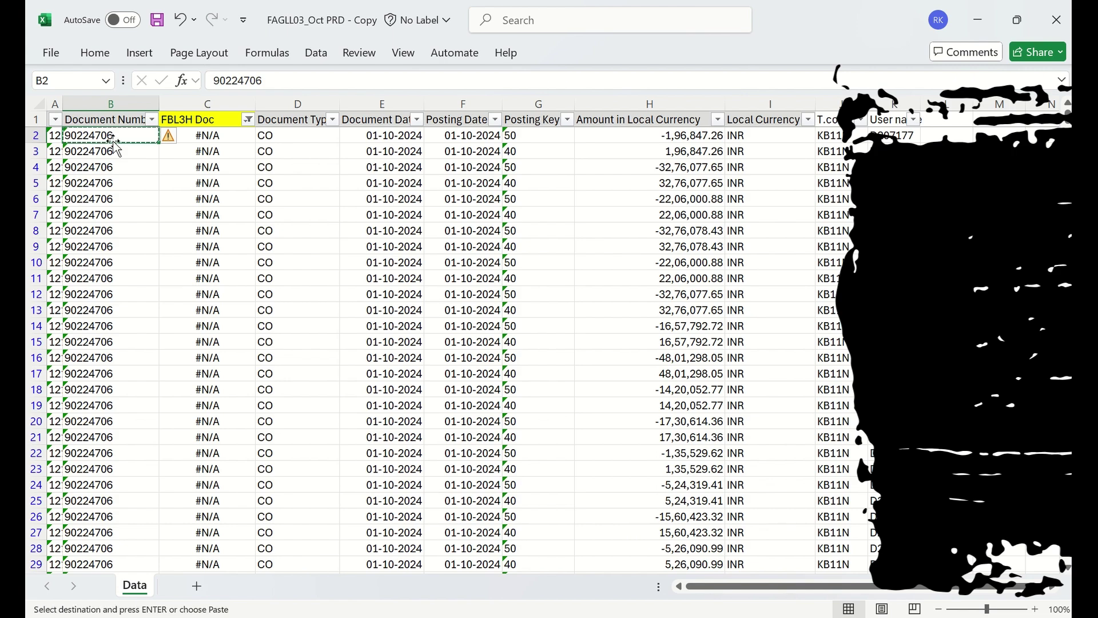
mouse_move(674, 524)
left_click(491, 326)
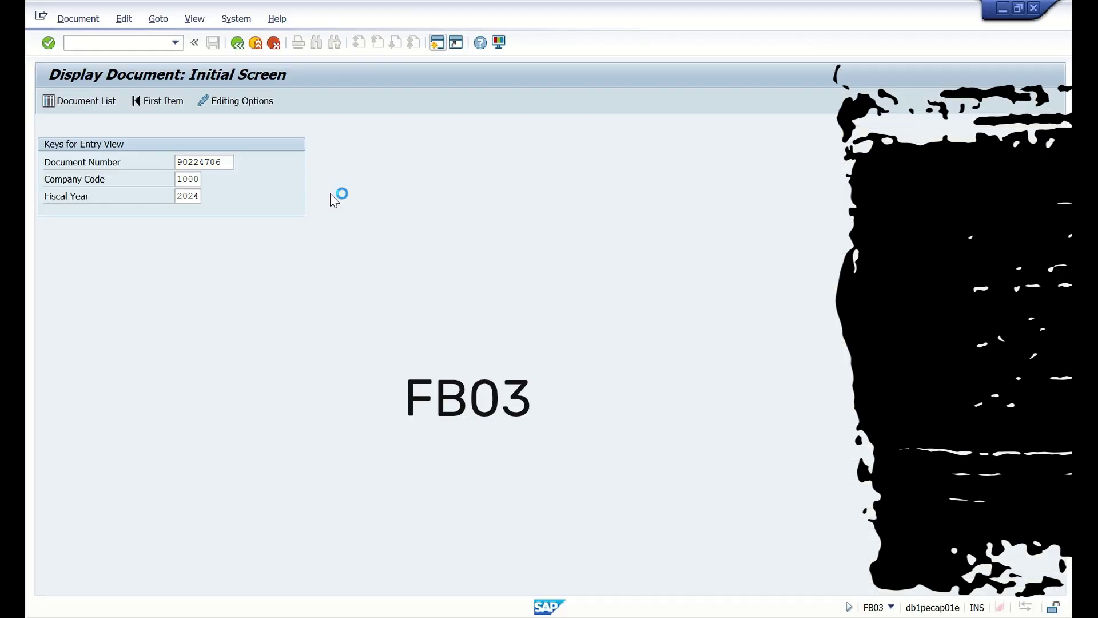
Step: Display document 90224706's G/L line items, inspect line 5, then go back to FBL3H
key("Return")
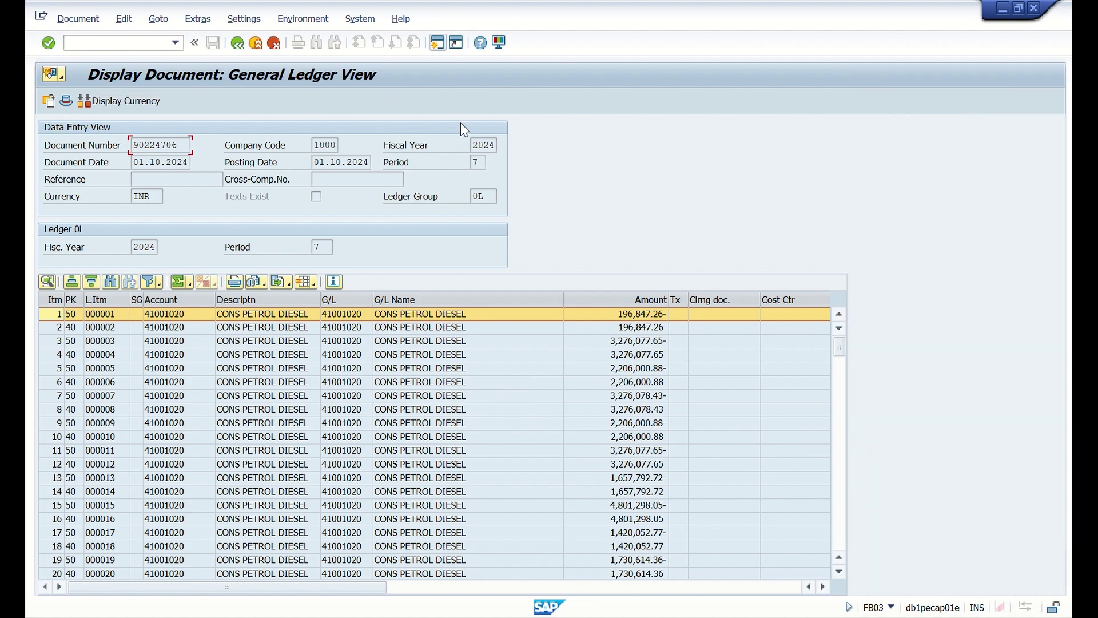
left_click(234, 370)
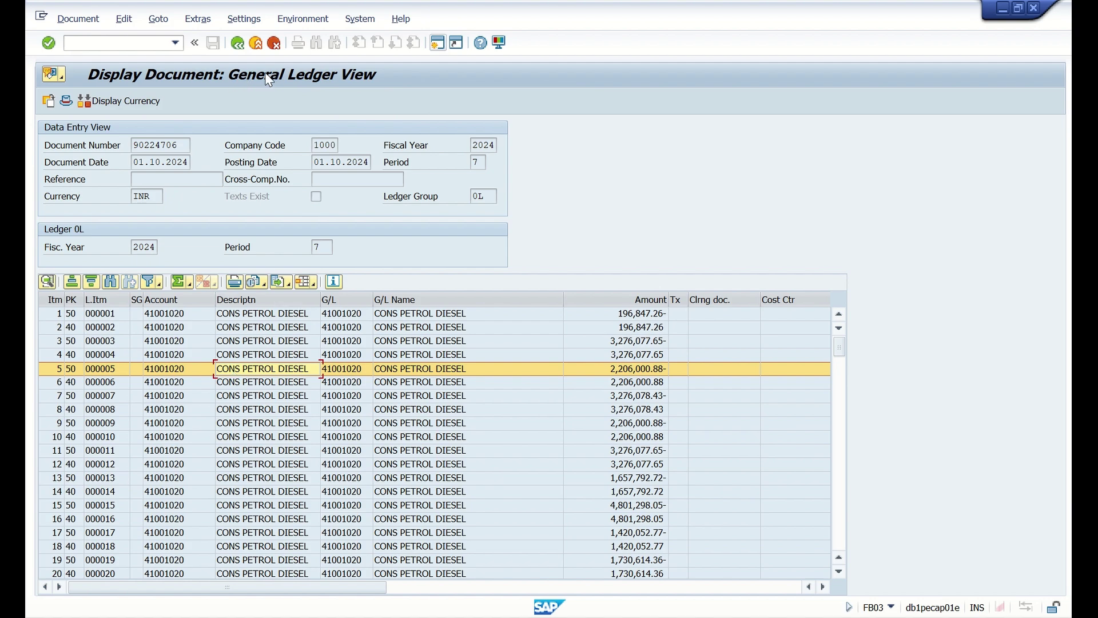
key("F3")
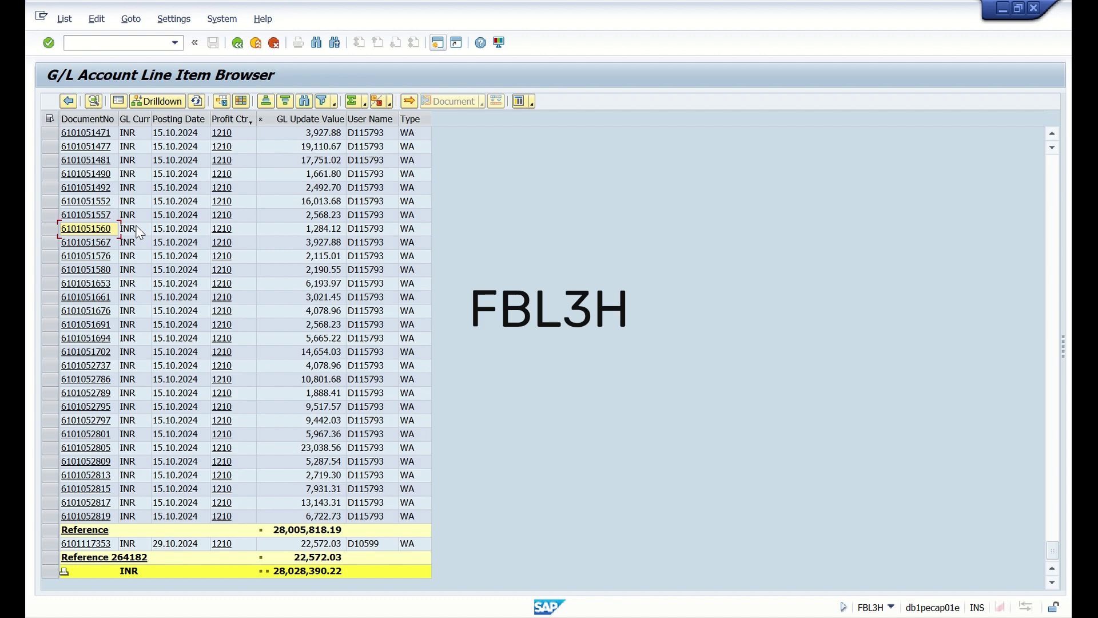
key("ctrl+slash")
type("/OFB03")
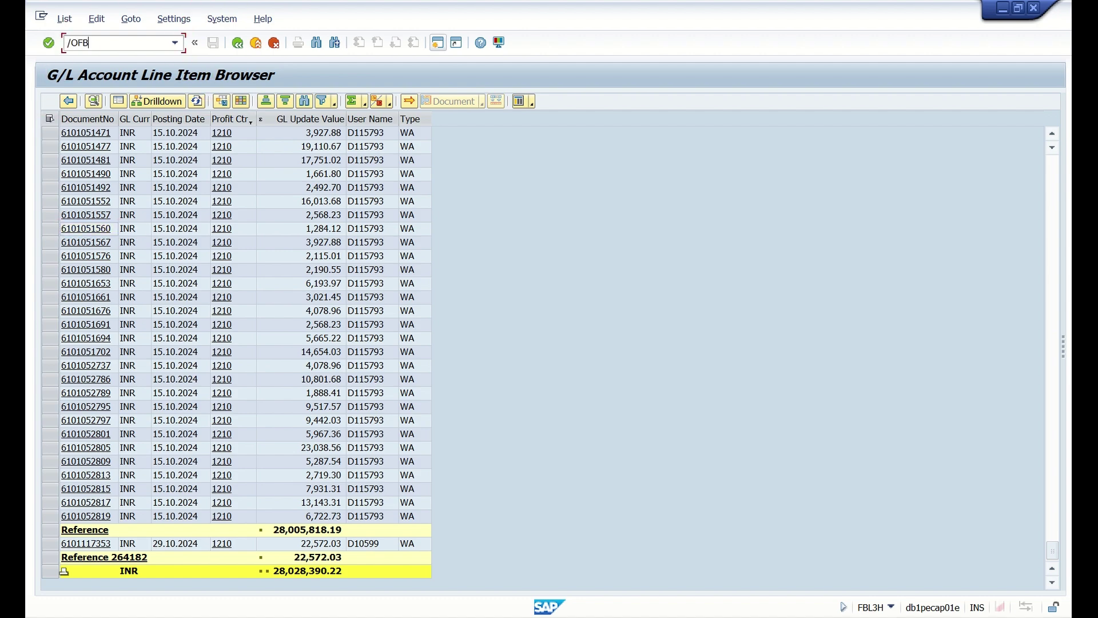
key("Return")
key("Return")
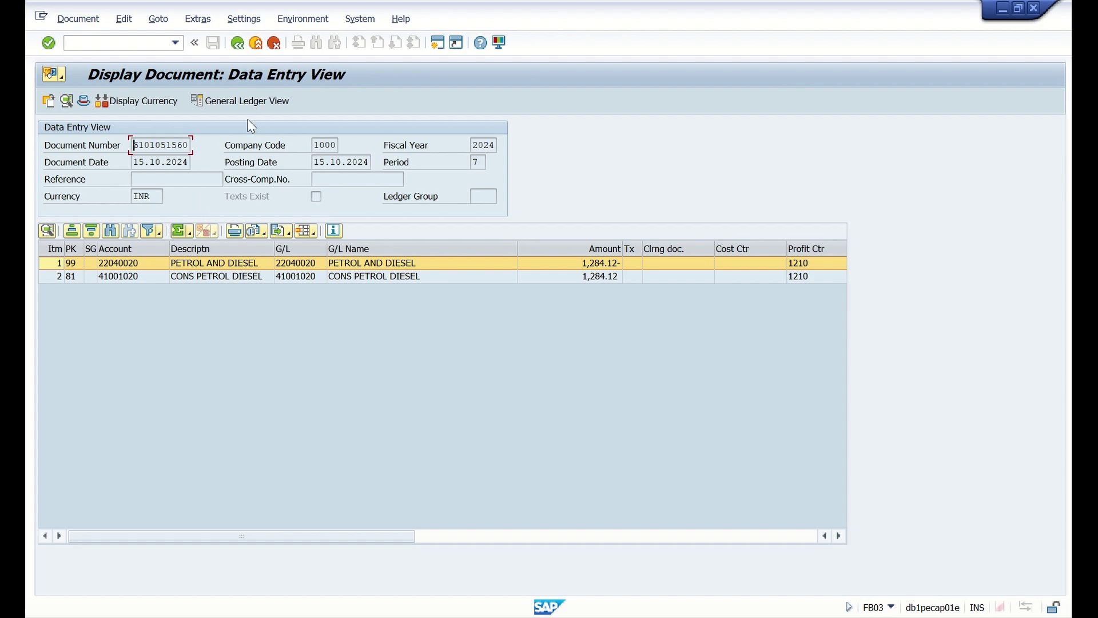
Step: Compare the General Ledger and Entry views of the 1,284.12 CONS PETROL DIESEL line
left_click(239, 101)
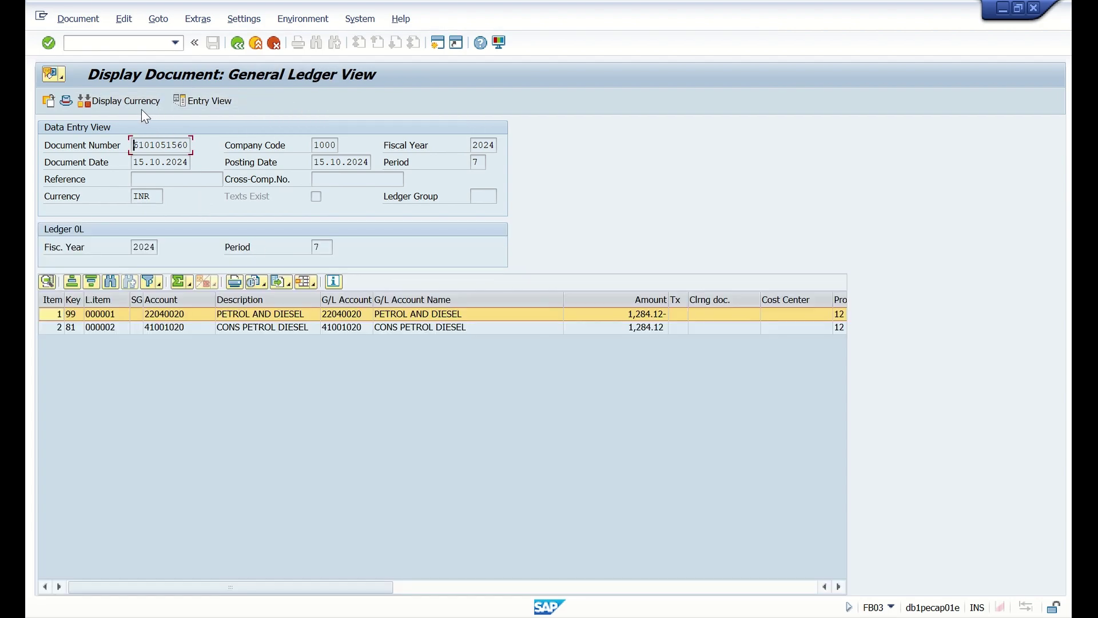
left_click(211, 102)
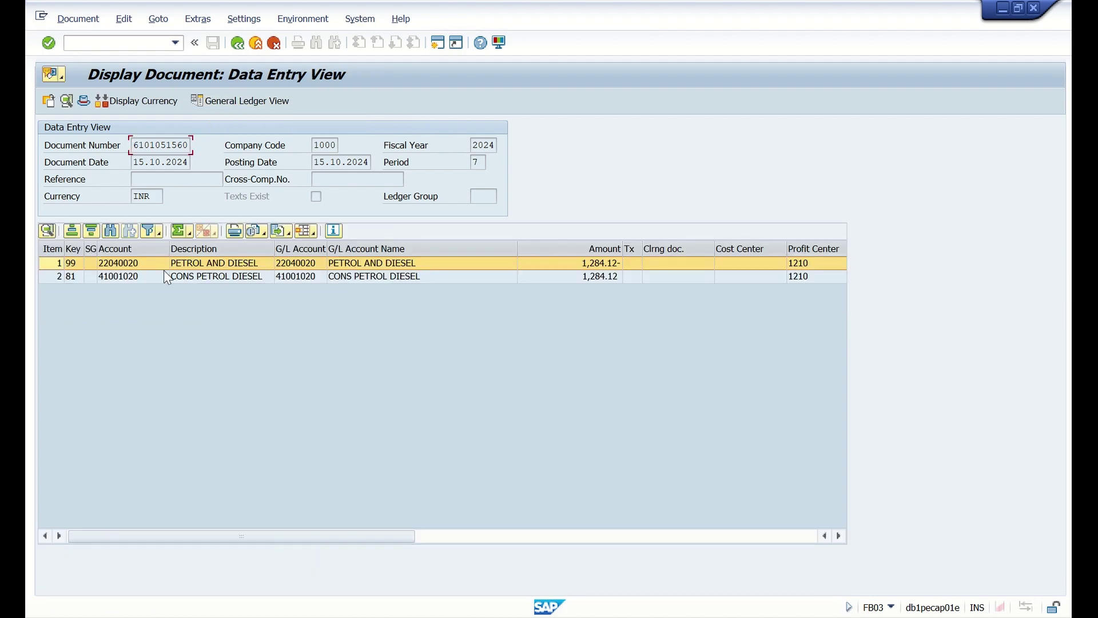
left_click(192, 277)
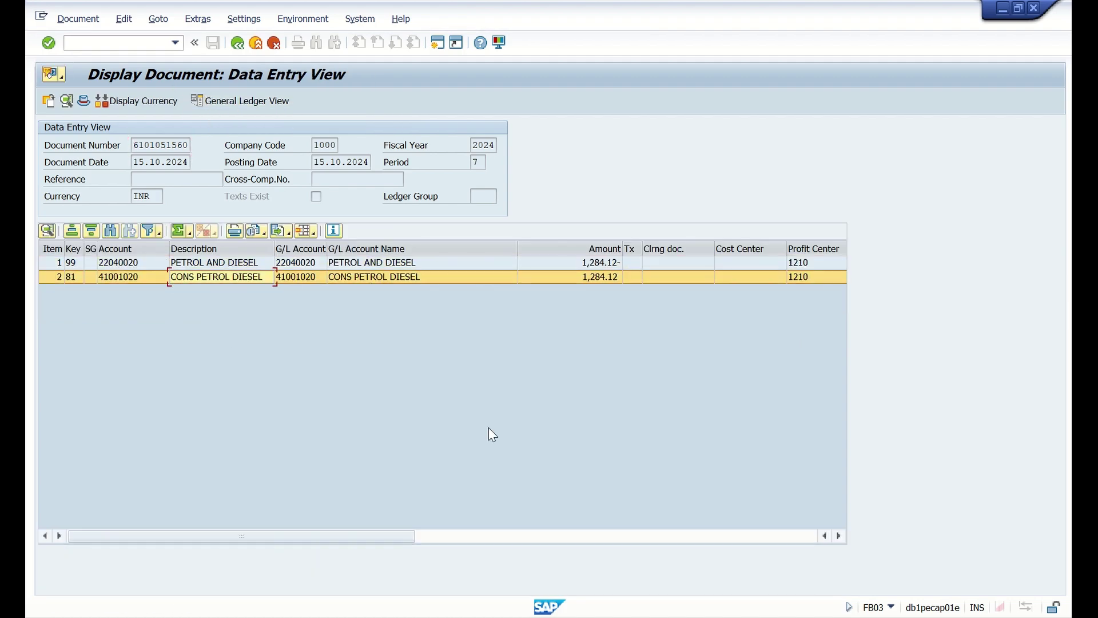
Step: Review the unmatched #N/A rows in Excel and select the whole amount column to see its sum
left_click(716, 617)
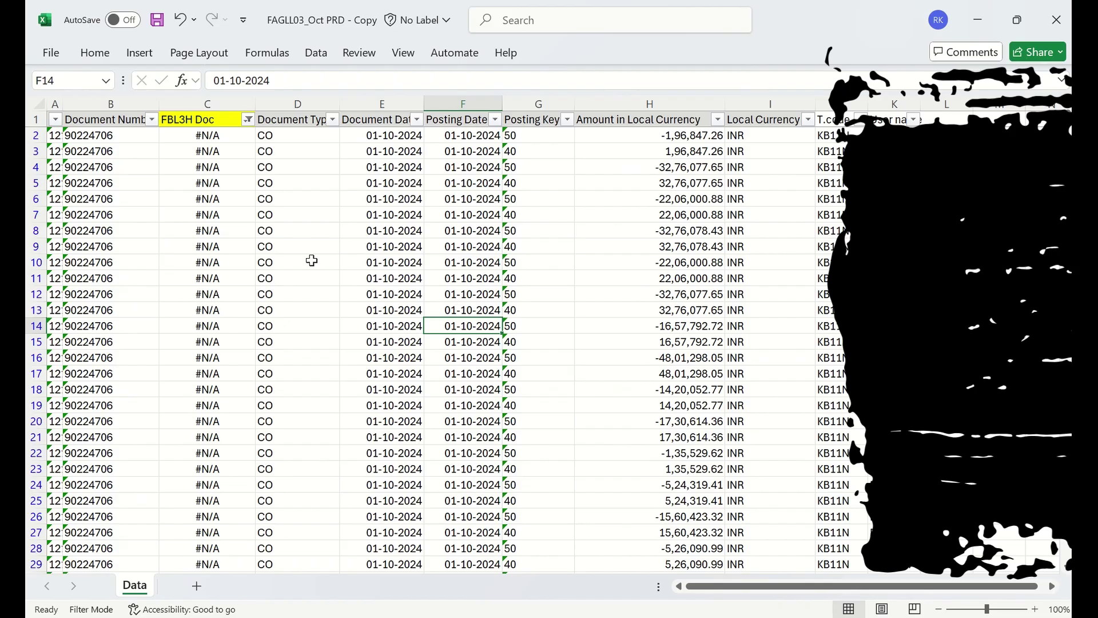
left_click(439, 219)
left_click(219, 165)
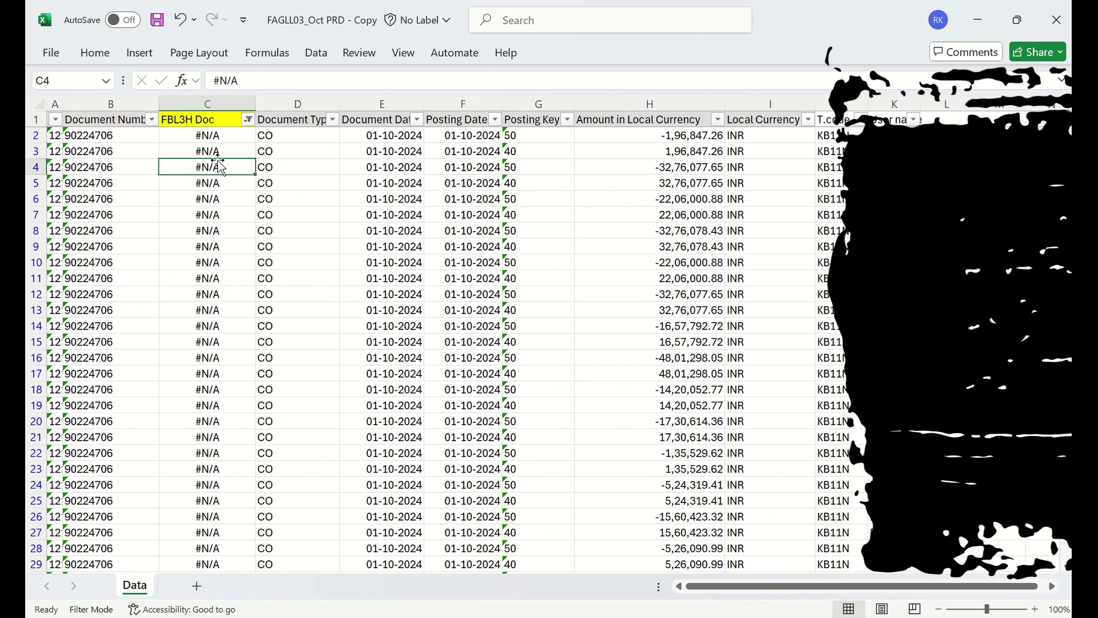
key("Up")
key("Up")
key("Up")
key("Down")
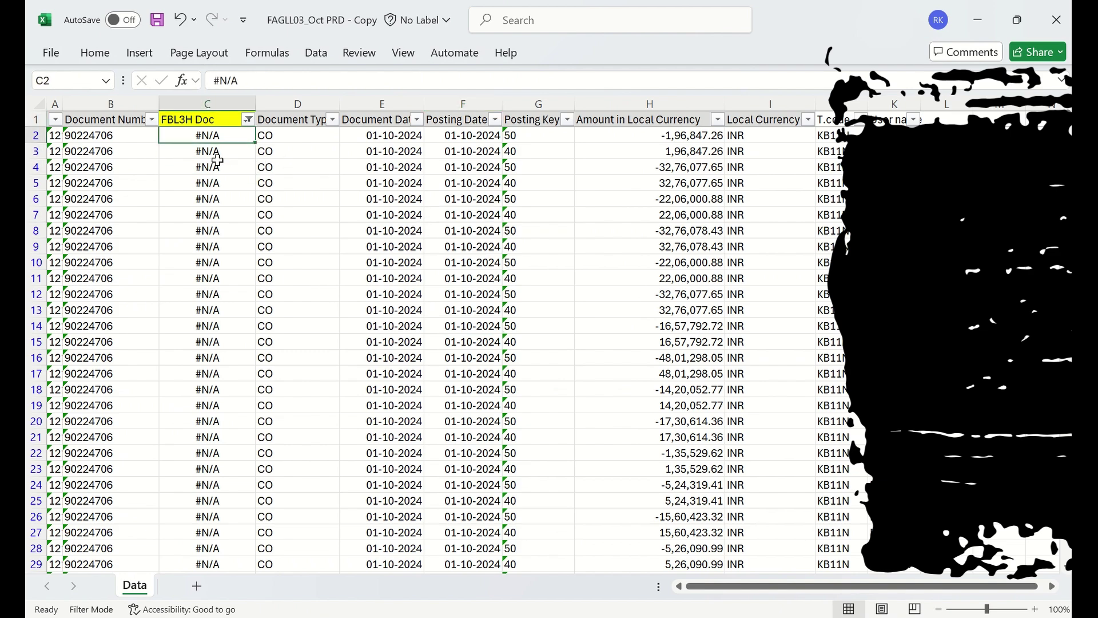
key("Left")
key("Right")
key("Right")
key("Right")
key("Right")
key("Right")
key("Right")
key("ctrl+Down")
key("ctrl+shift+Up")
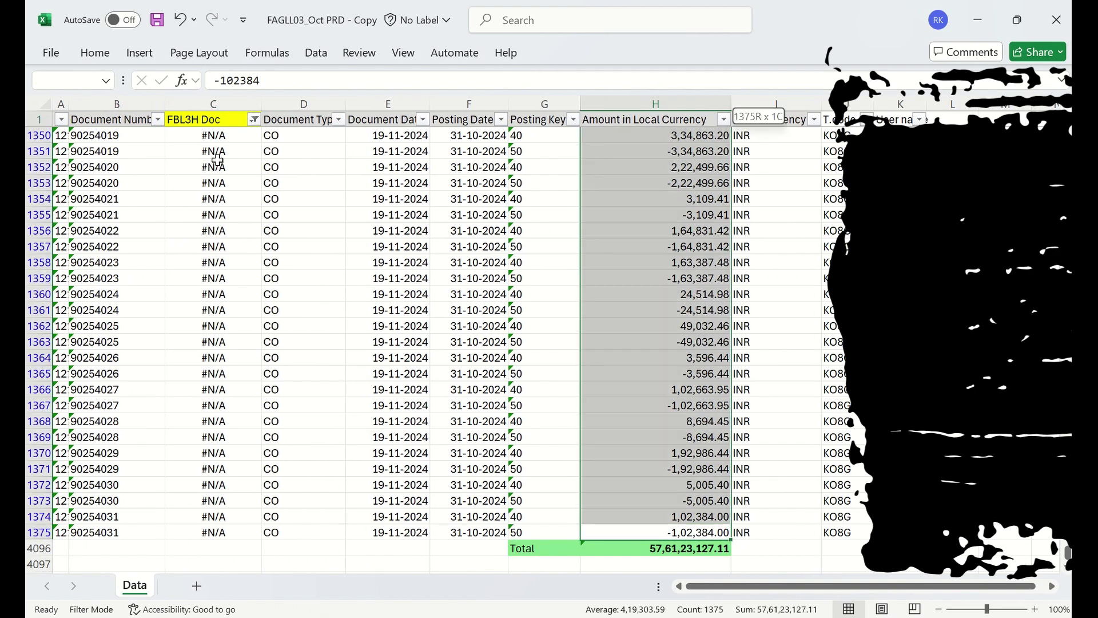
key("Down")
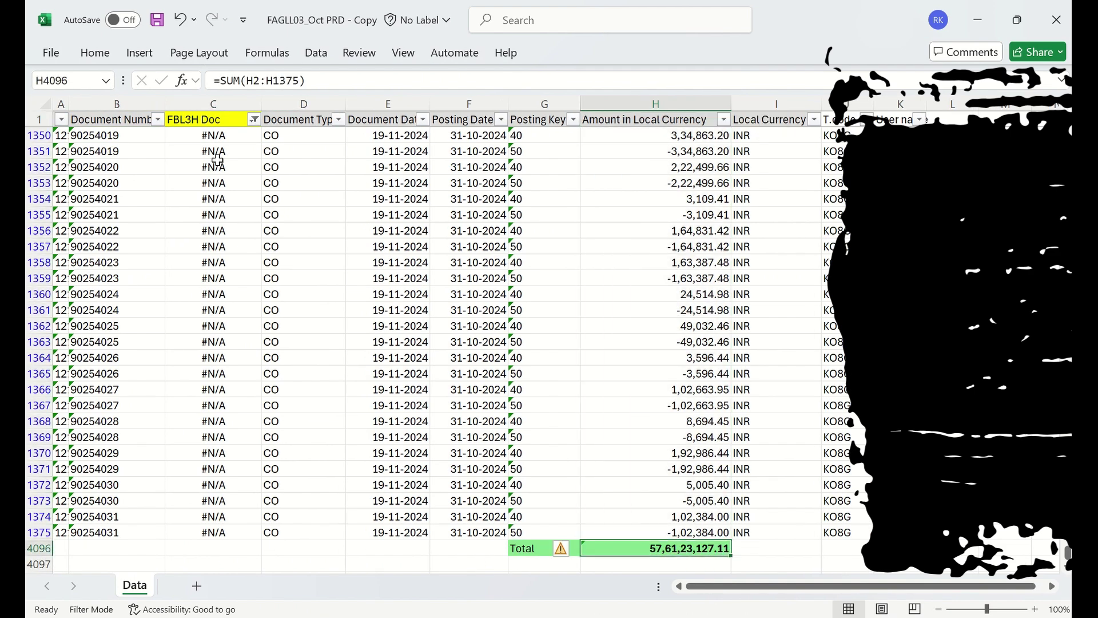
key("ctrl+Up")
key("Down")
key("Down")
key("Down")
key("Down")
key("Up")
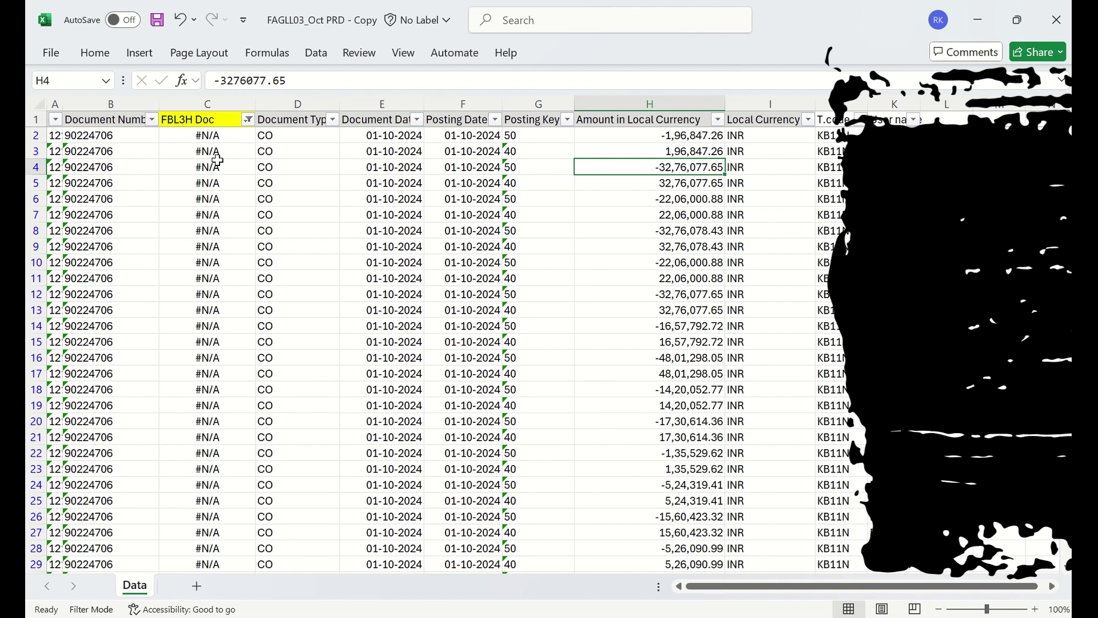
key("ctrl+Up")
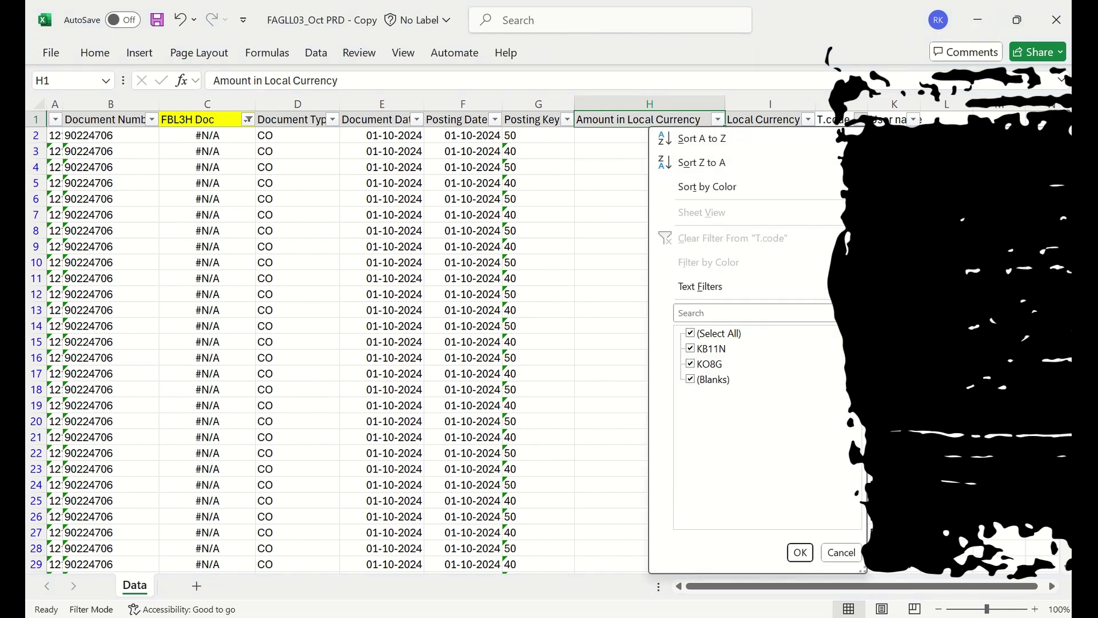
Step: Inspect the T.code and Document Type filter values present among the unmatched KB11N/KO8G rows
key("Escape")
left_click(893, 101)
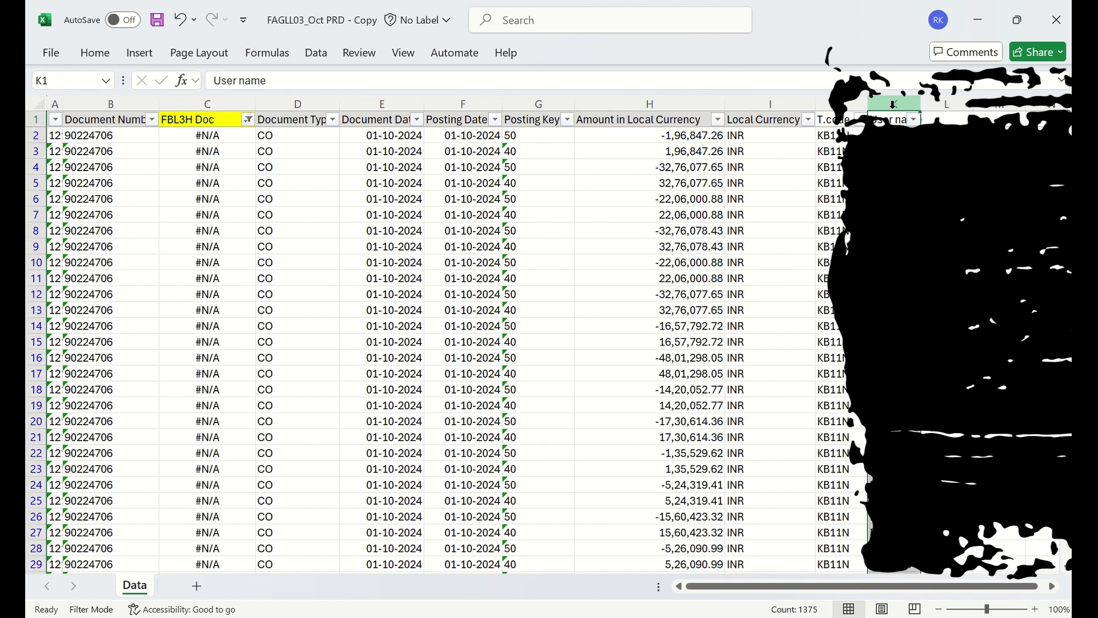
left_click(833, 247)
left_click(858, 120)
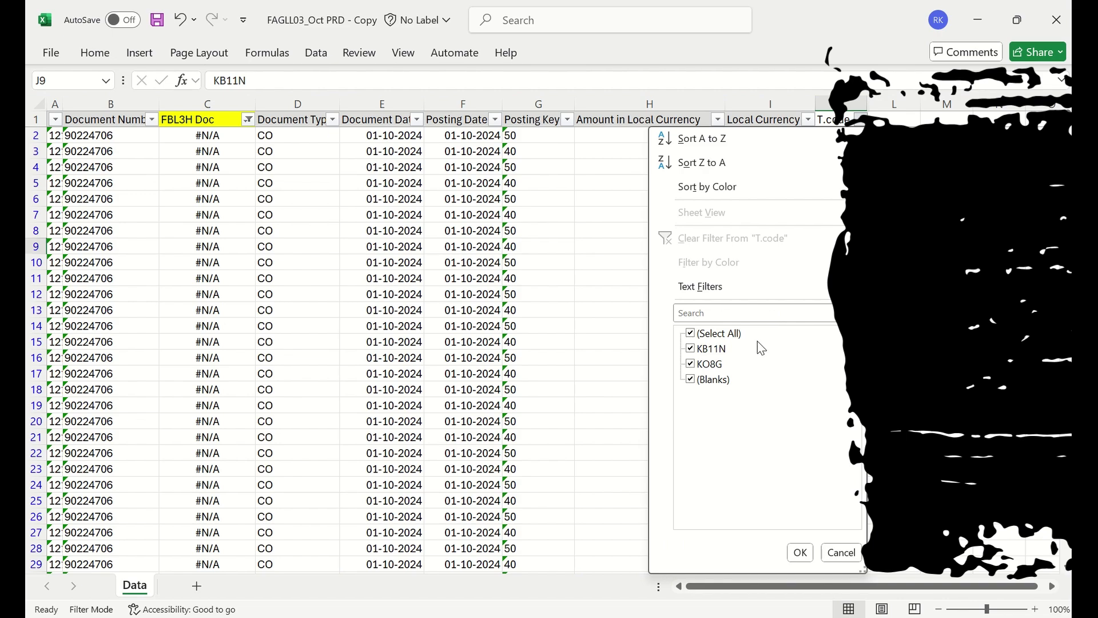
left_click(303, 272)
left_click(305, 278)
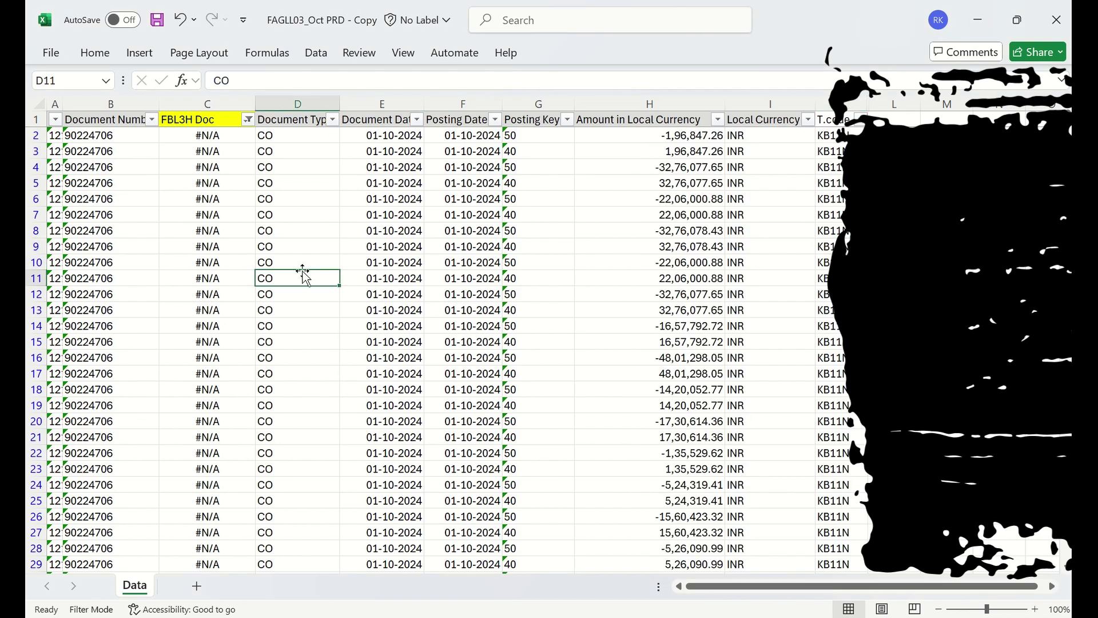
left_click(332, 120)
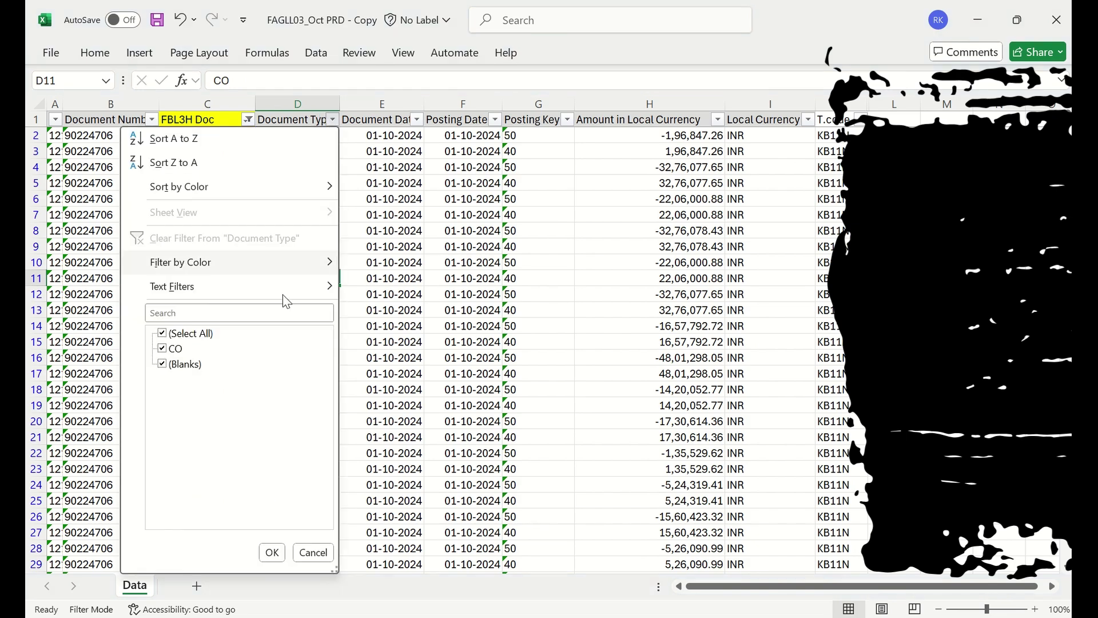
left_click(272, 552)
left_click(296, 236)
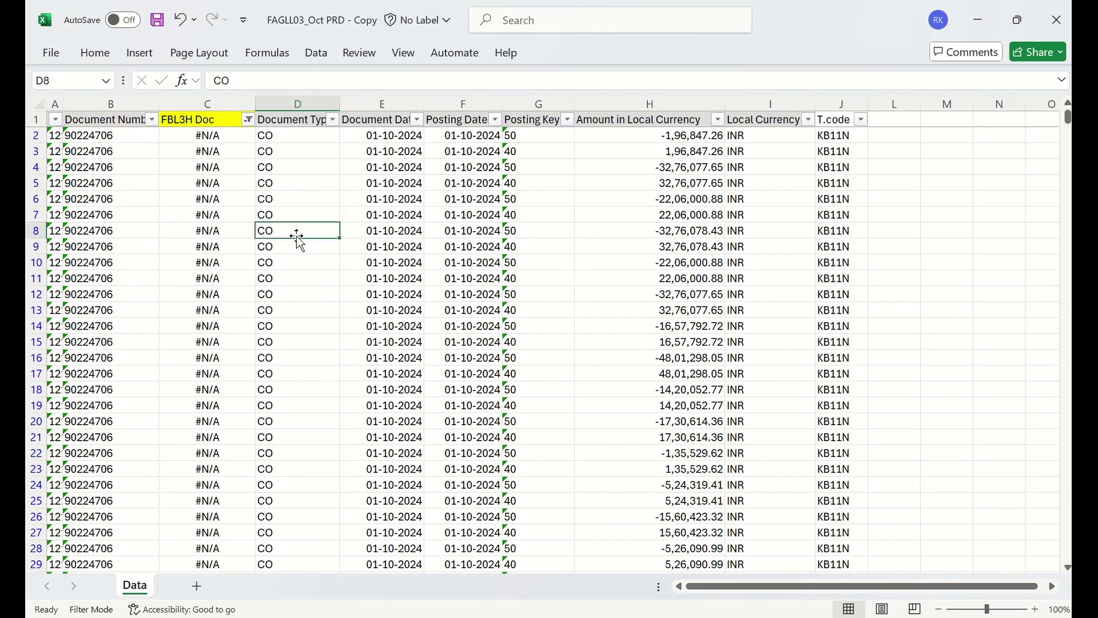
key("Left")
key("Left")
key("Left")
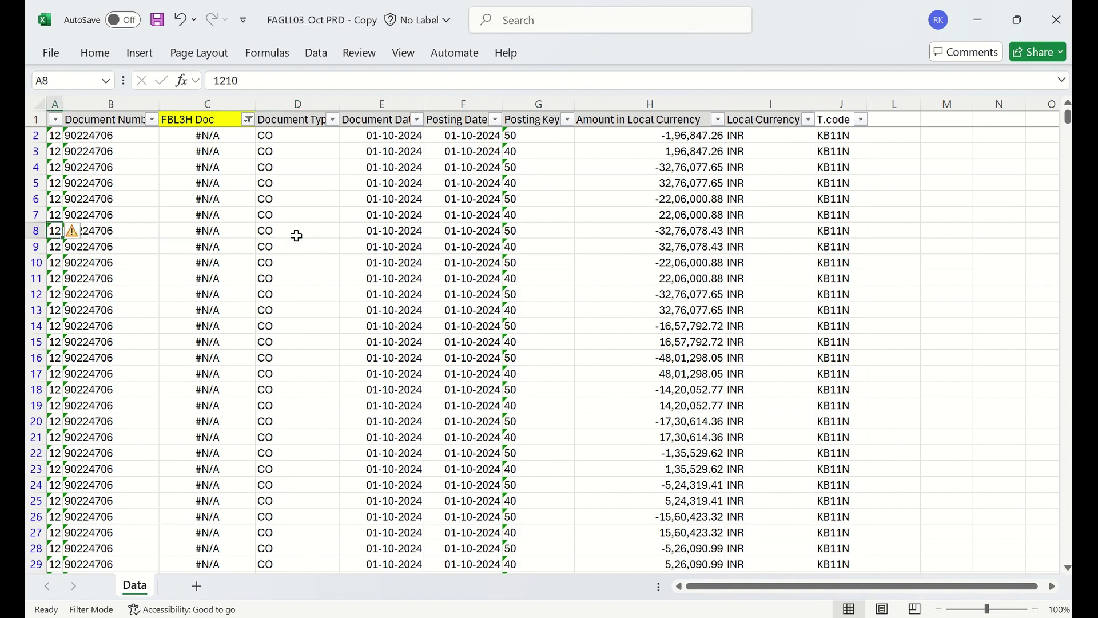
key("Right")
key("Right")
key("Right")
key("Right")
key("Up")
key("Up")
key("Up")
key("Up")
key("Up")
key("Up")
key("Up")
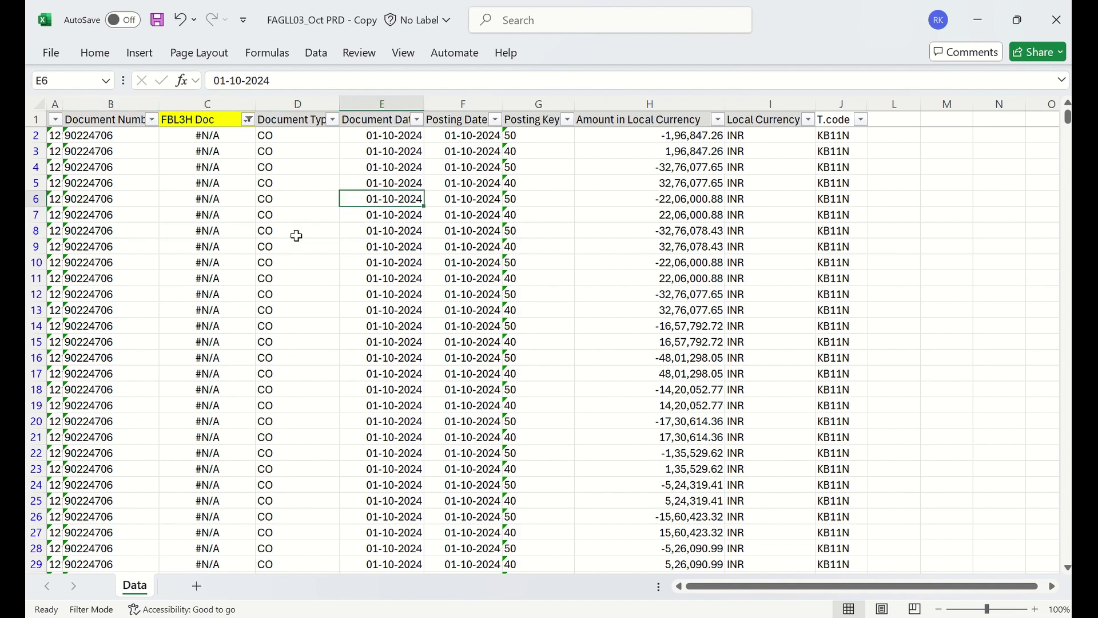
key("Left")
key("Left")
key("Left")
key("Left")
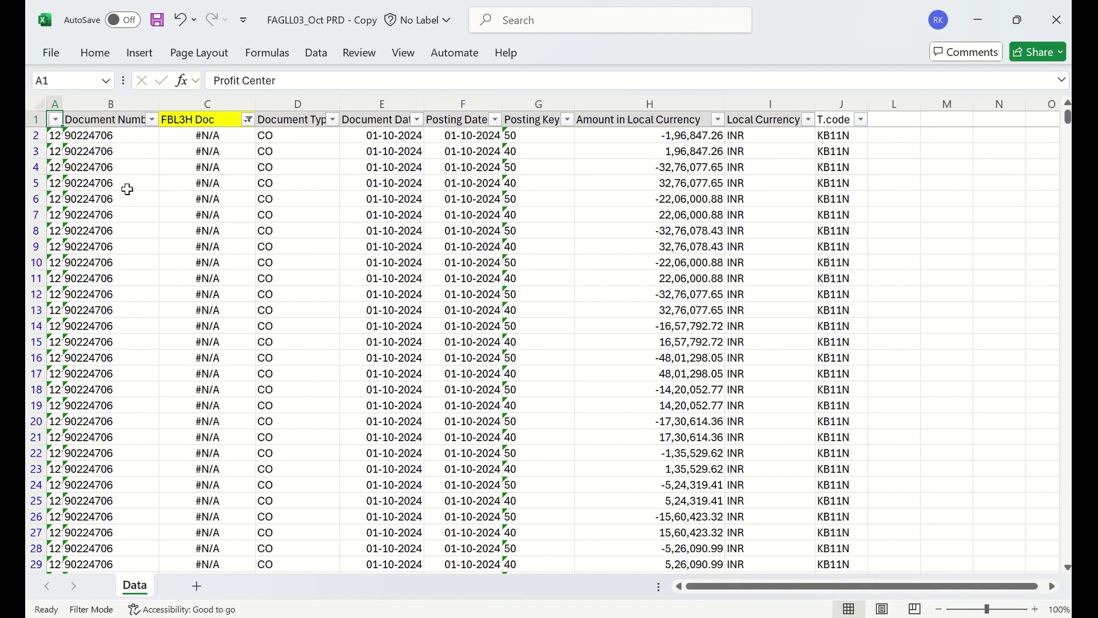
Step: Copy document number 90224706 into SE16N's BSEG document number field
left_click(107, 143)
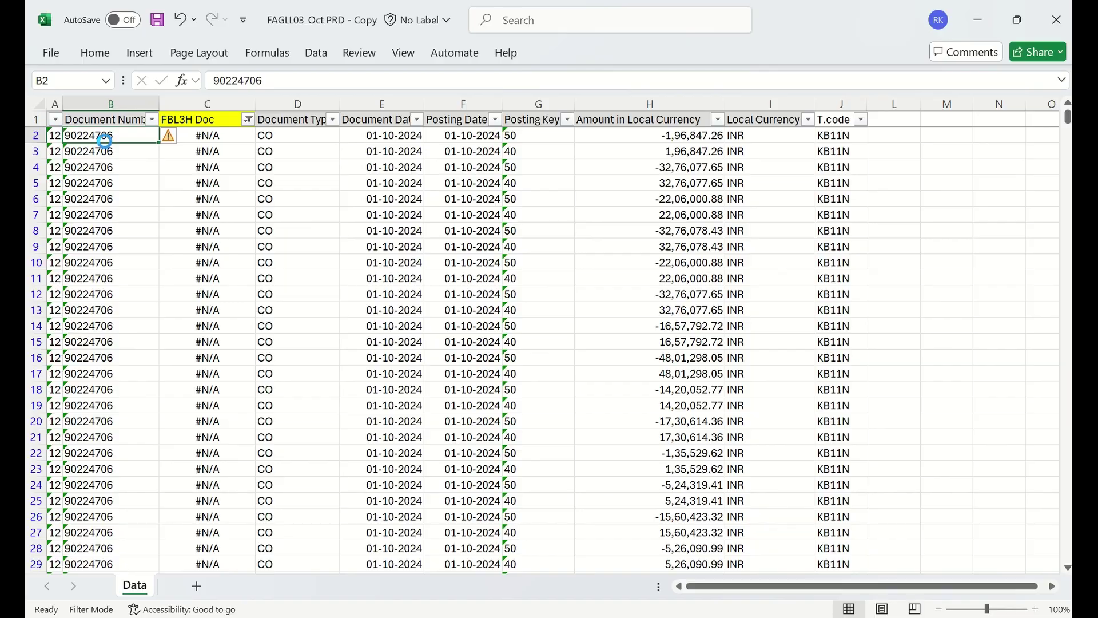
key("ctrl+c")
key("alt+Tab")
double_click(228, 292)
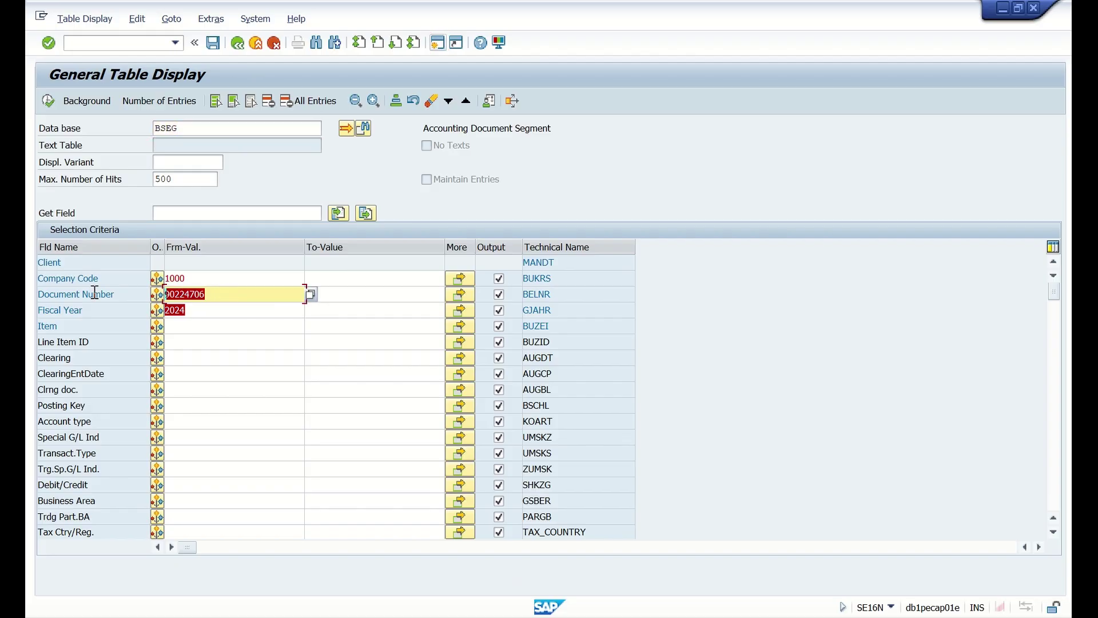
Step: Run the BSEG lookup for document 90224706 and read the 'No values found' explanation
left_click(49, 103)
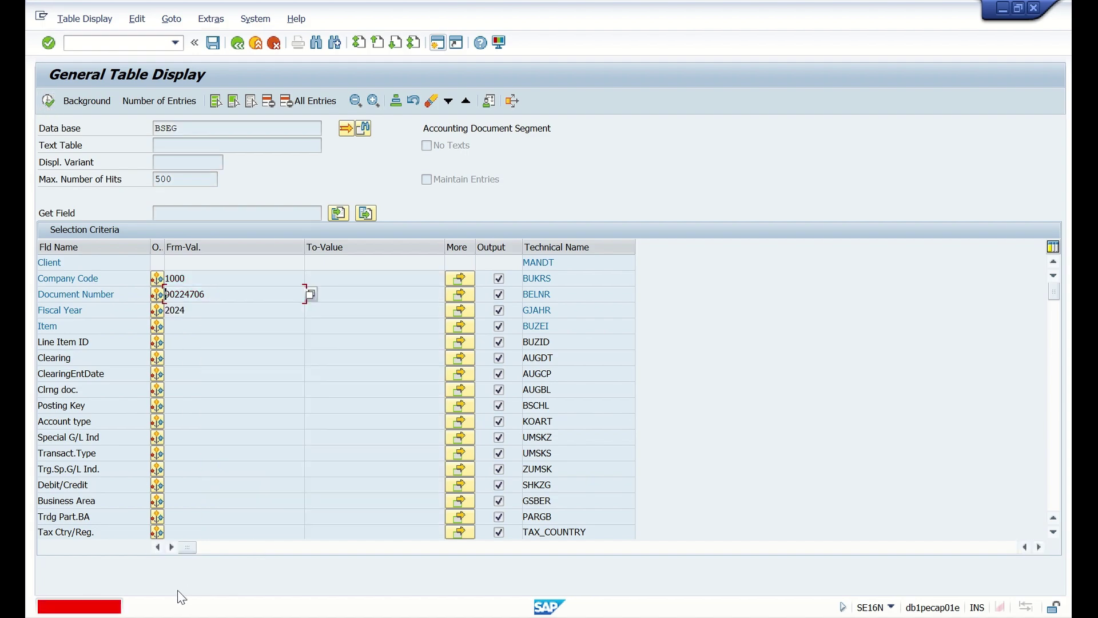
double_click(109, 608)
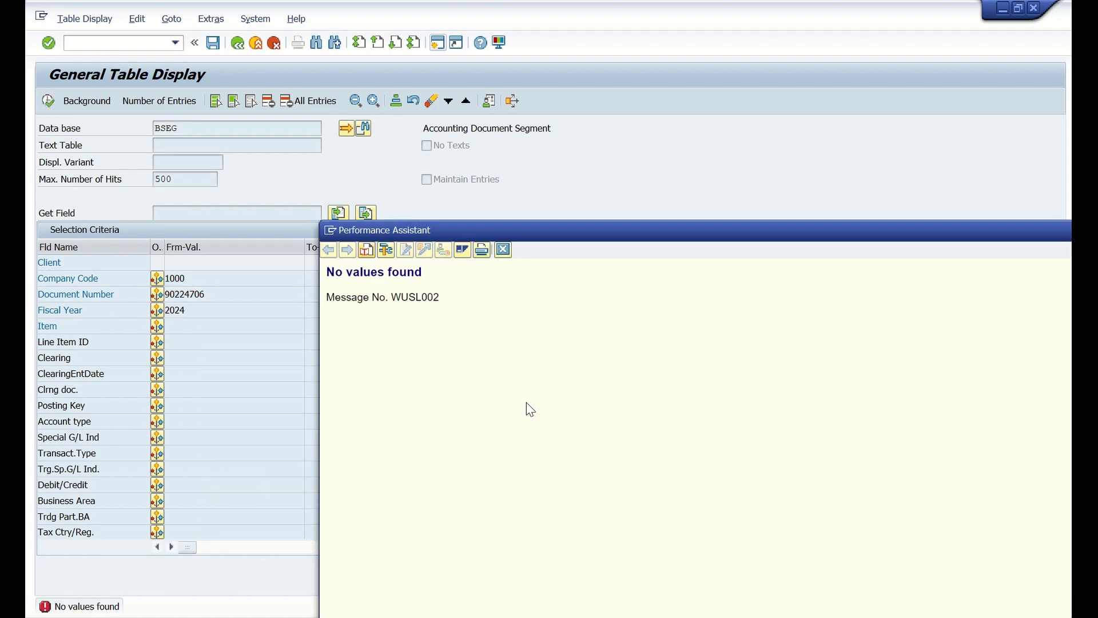
left_click(503, 250)
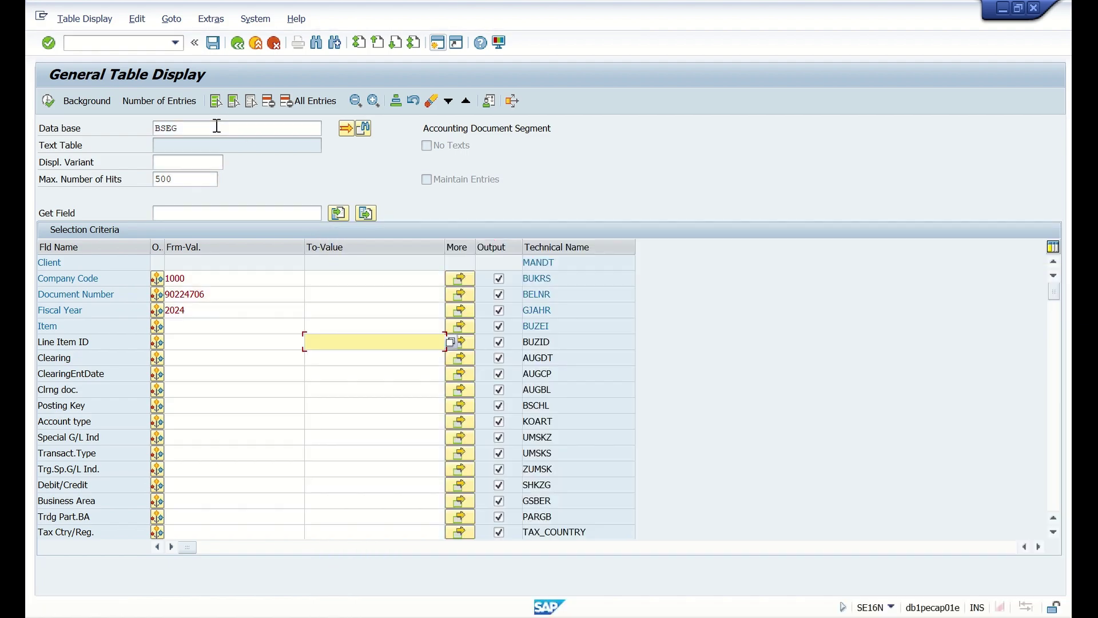
Step: Switch the SE16N table from BSEG to FAGLFLEXA and set fiscal year 2024
double_click(203, 127)
key("BackSpace")
key("Down")
key("Down")
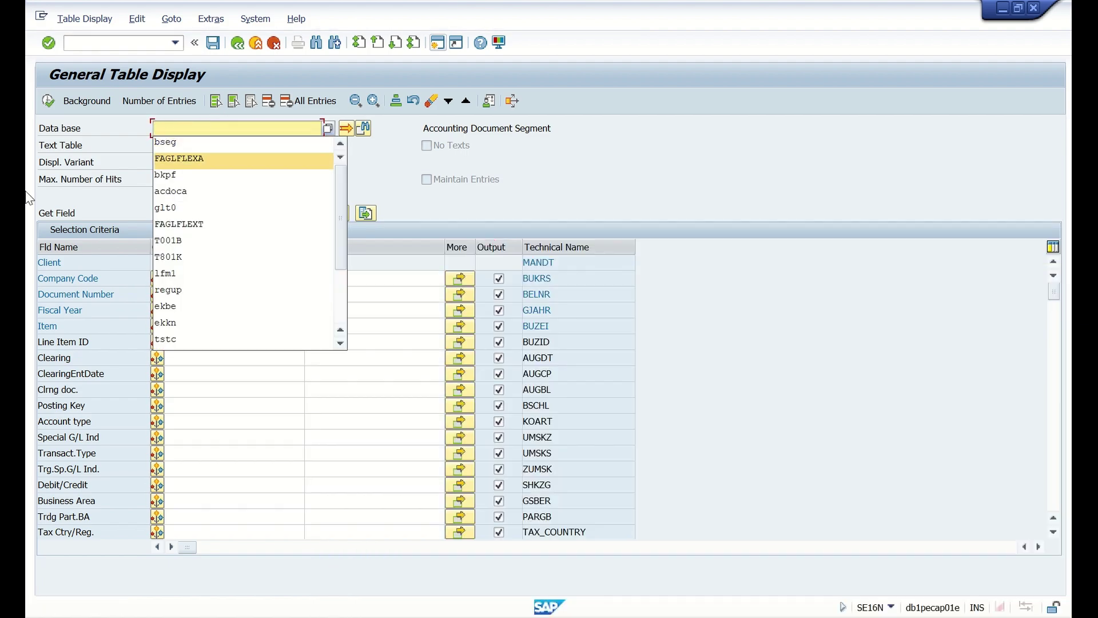
key("Return")
key("Return")
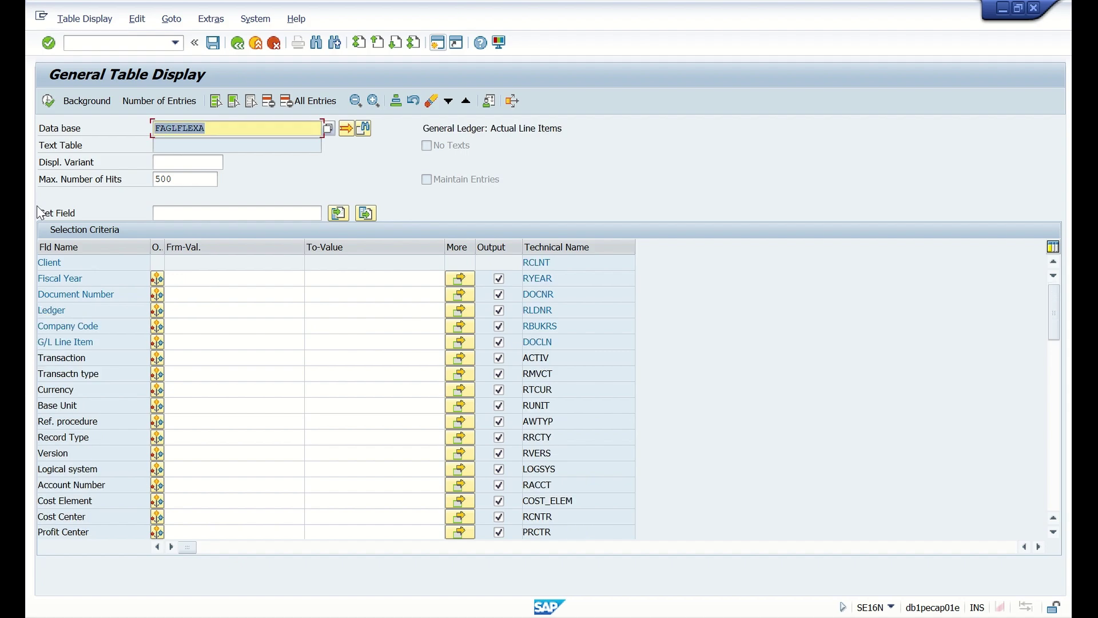
left_click(227, 278)
type("2")
key("Down")
key("Return")
key("Return")
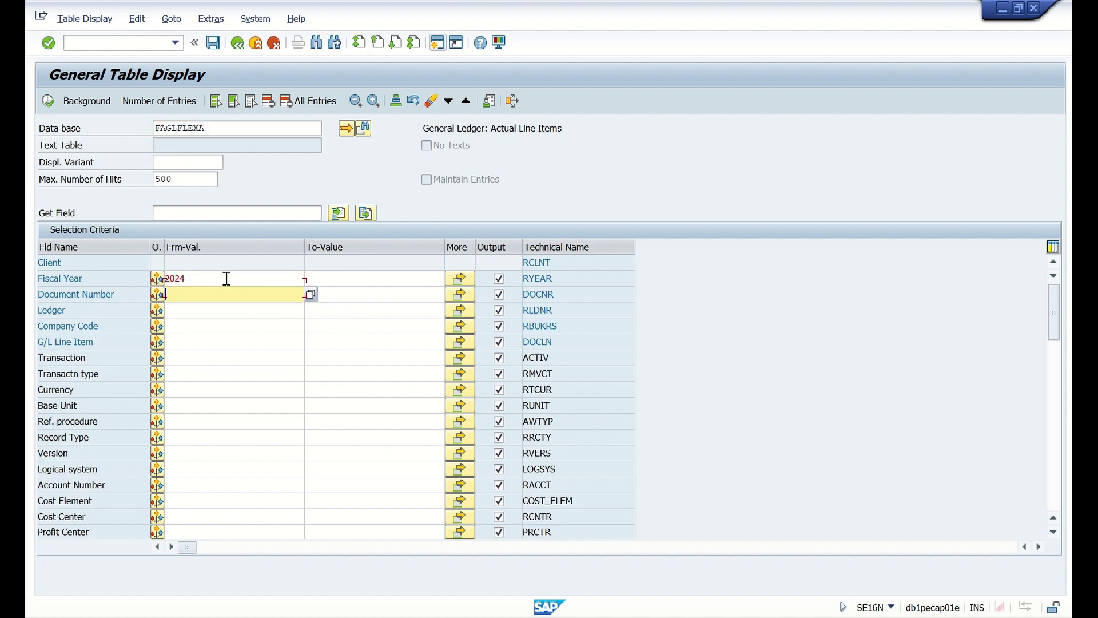
Step: Enter document 90224706 and company code 1000, then execute to get 180 entries
key("ctrl+v")
key("Down")
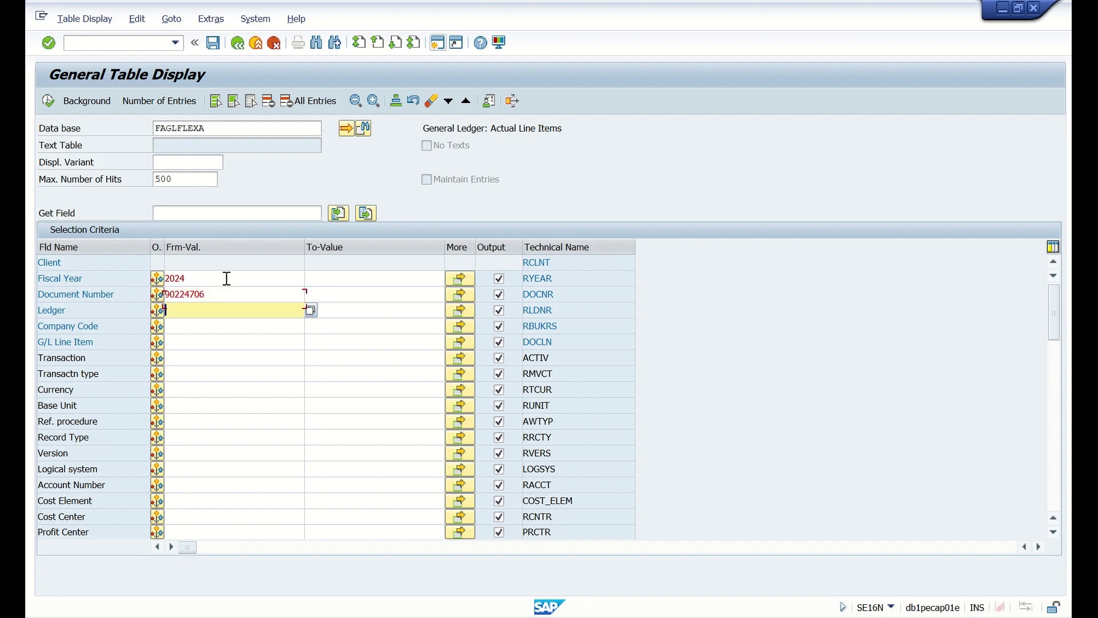
key("Down")
type("1")
key("Down")
key("Return")
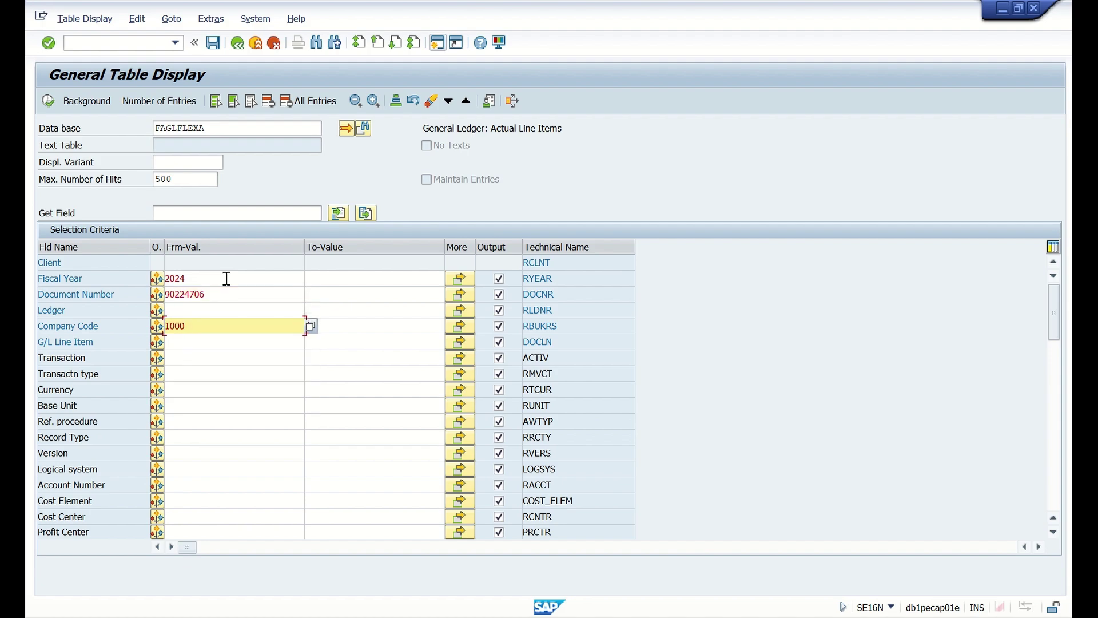
key("F8")
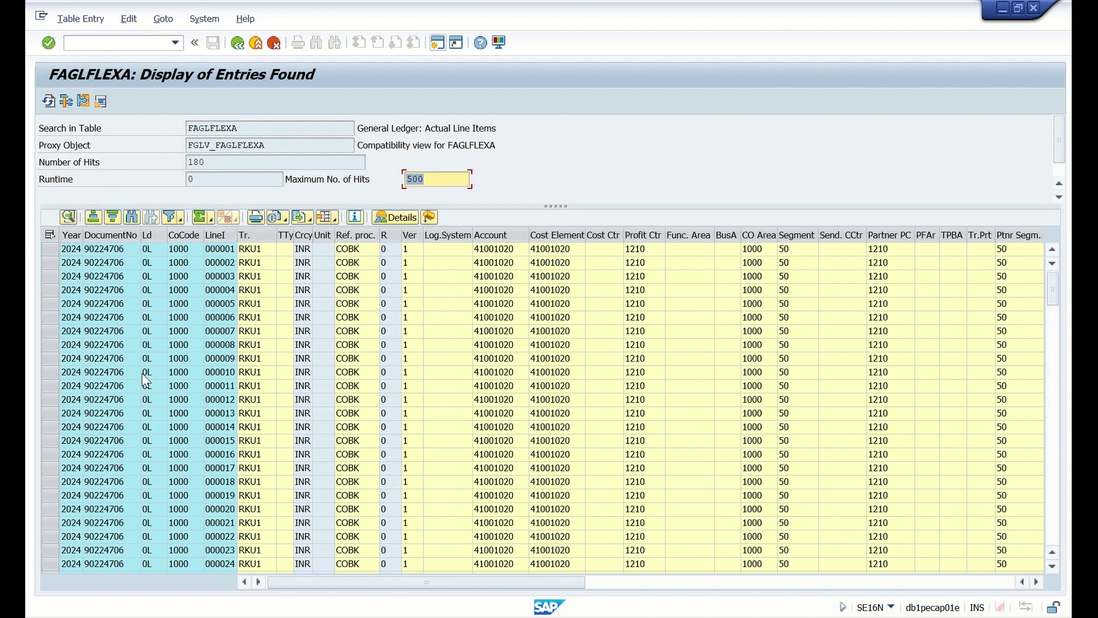
Step: Open document 90224706 in the general ledger view and scroll to its last line item to confirm 180 lines
double_click(213, 162)
double_click(621, 536)
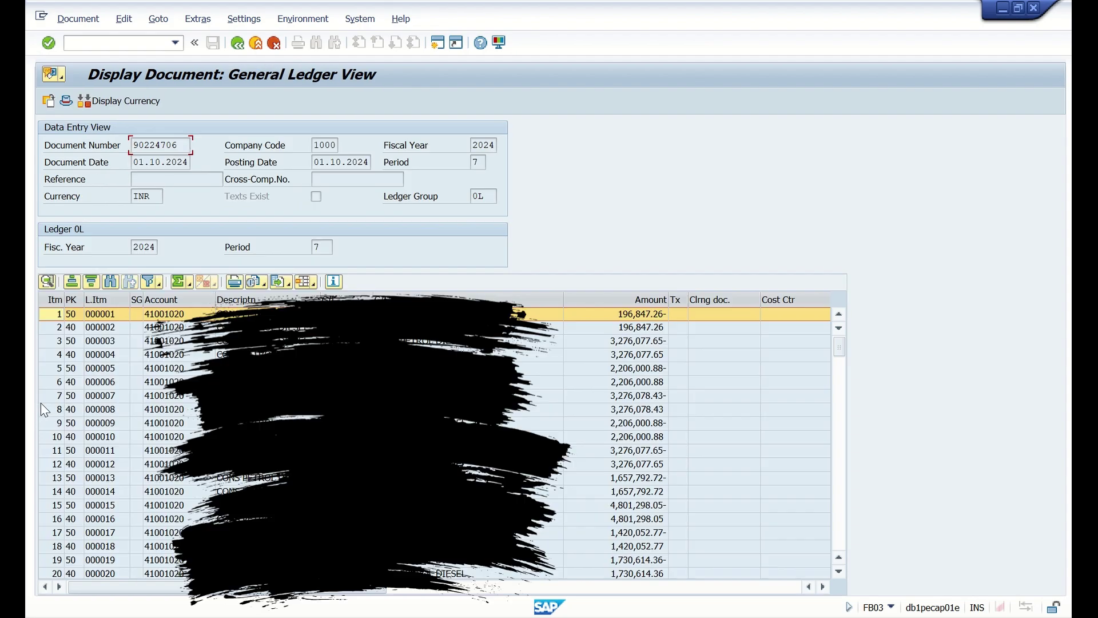
left_click(71, 479)
key("ctrl+End")
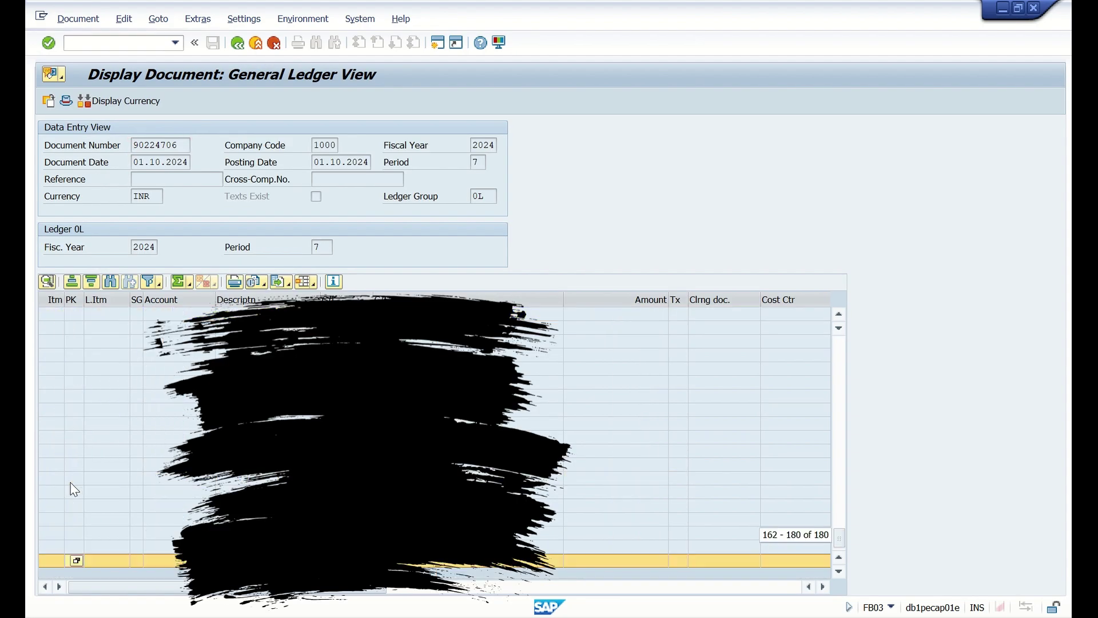